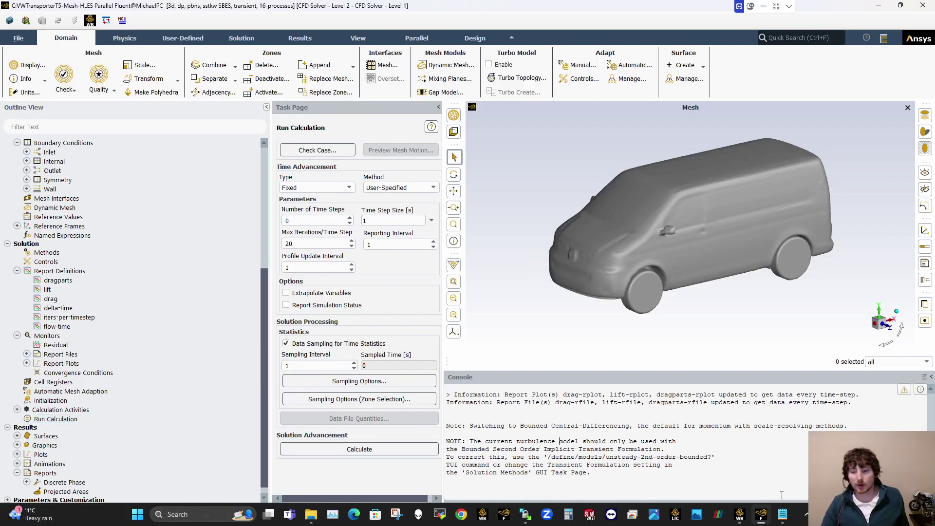
Step: Review the journal commands file, then switch the General page's solution time to Steady
left_click(783, 521)
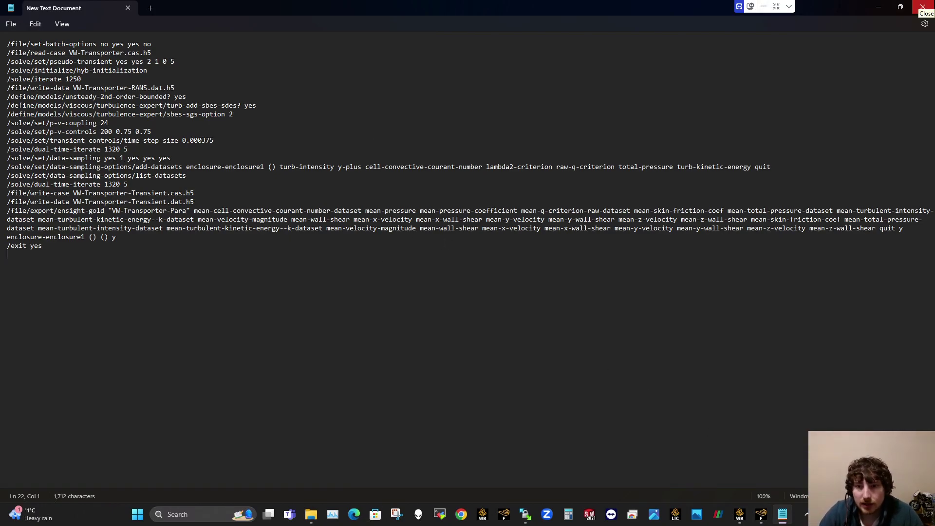
left_click(923, 7)
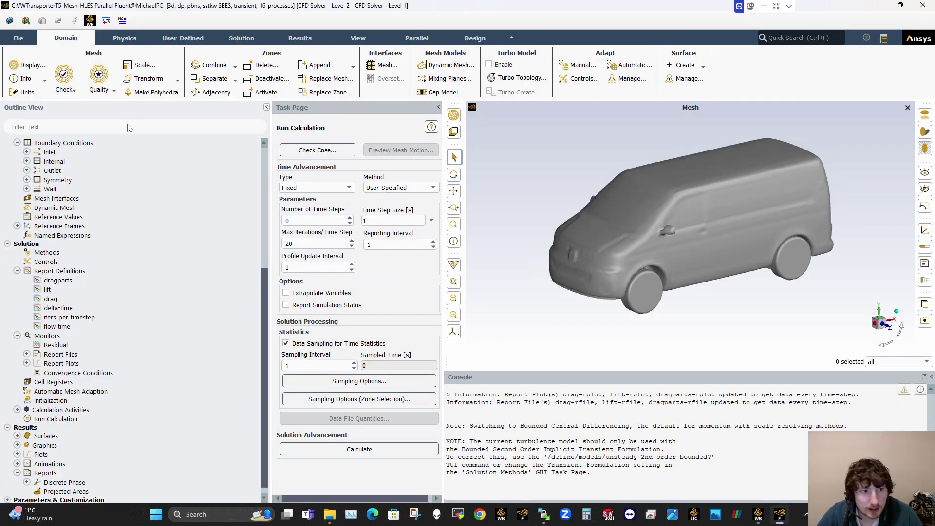
scroll(101, 189, "up", 7)
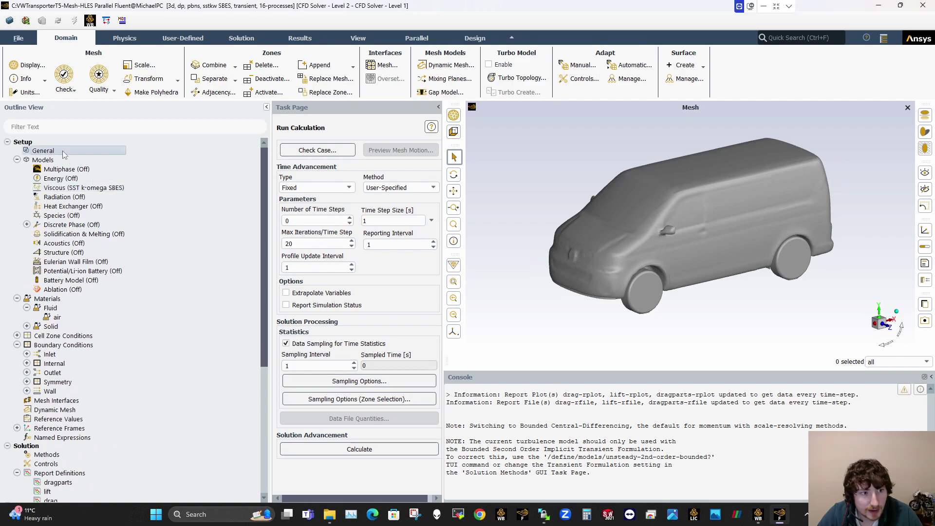
left_click(63, 152)
left_click(316, 257)
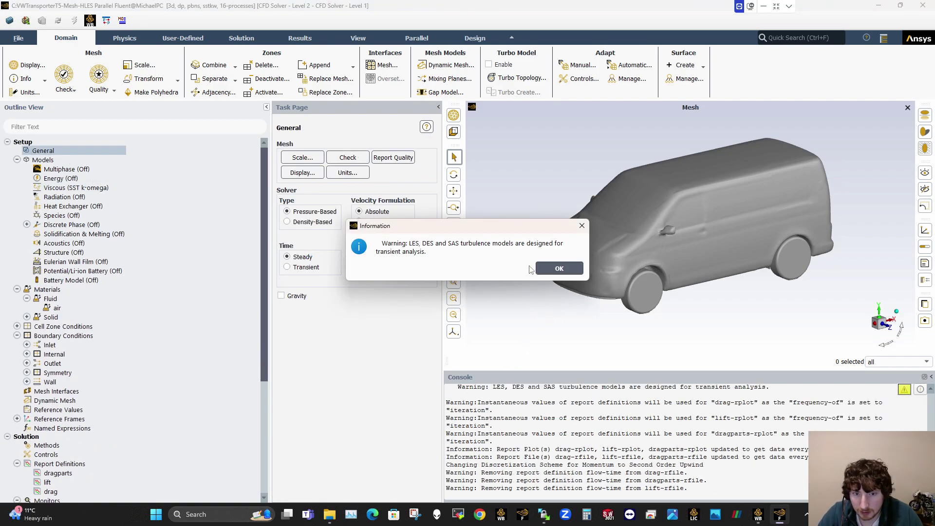
left_click(559, 268)
left_click(615, 262)
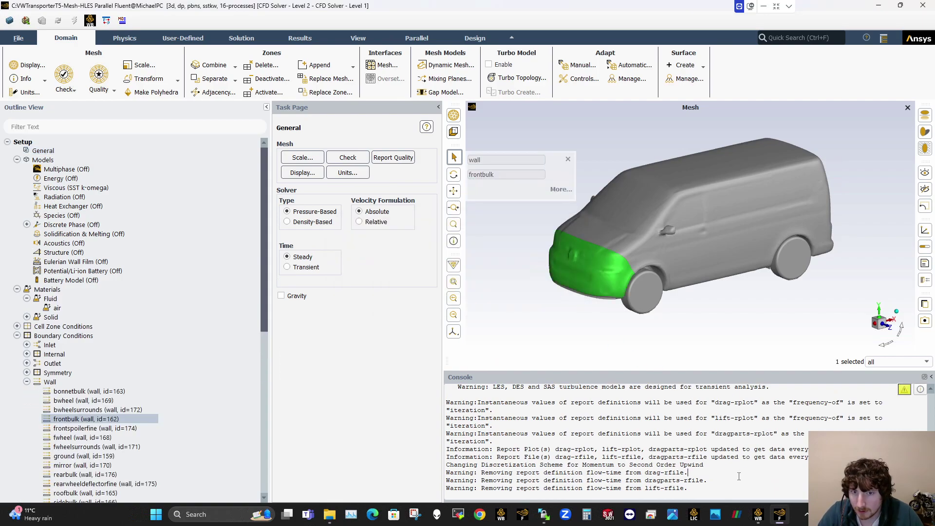
left_click(568, 160)
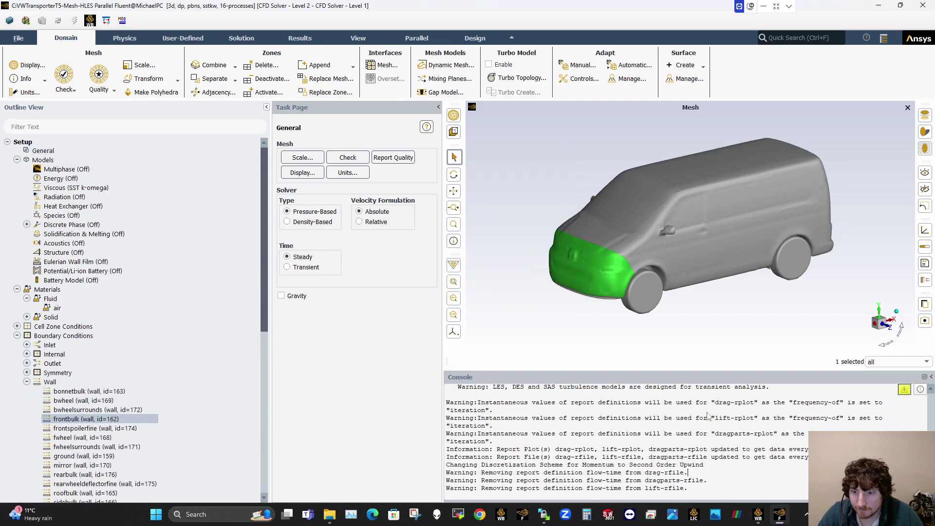
Step: List the top-level console commands, check the Viscous model, and enlarge the console
left_click(711, 455)
key("Return")
key("Return")
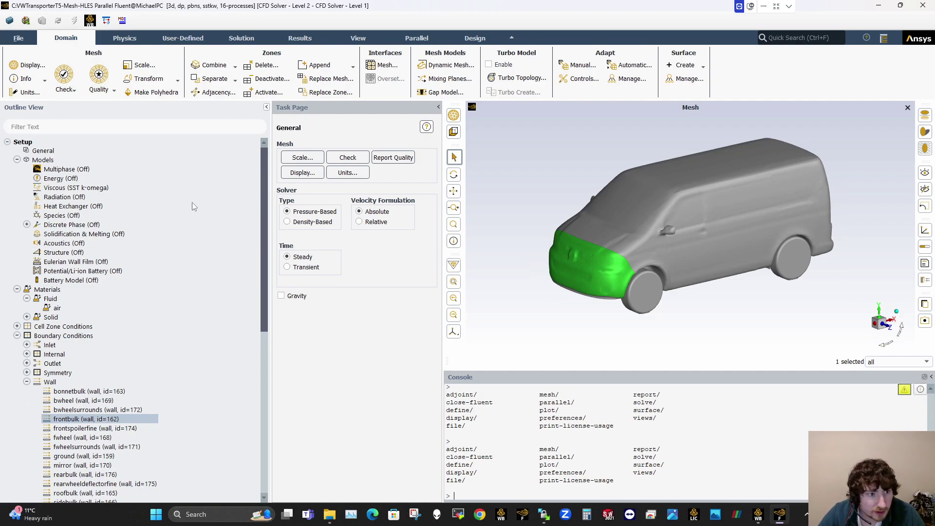
left_click(64, 187)
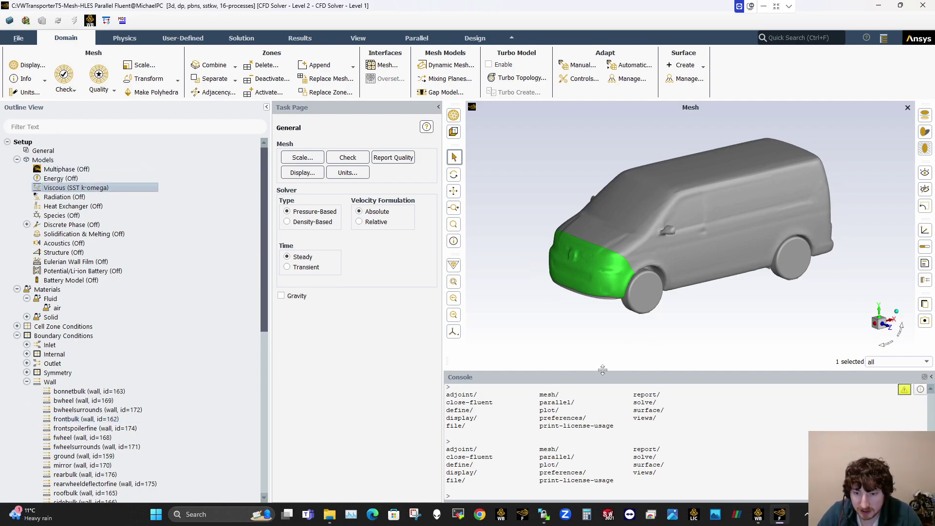
left_click_drag(601, 372, 606, 295)
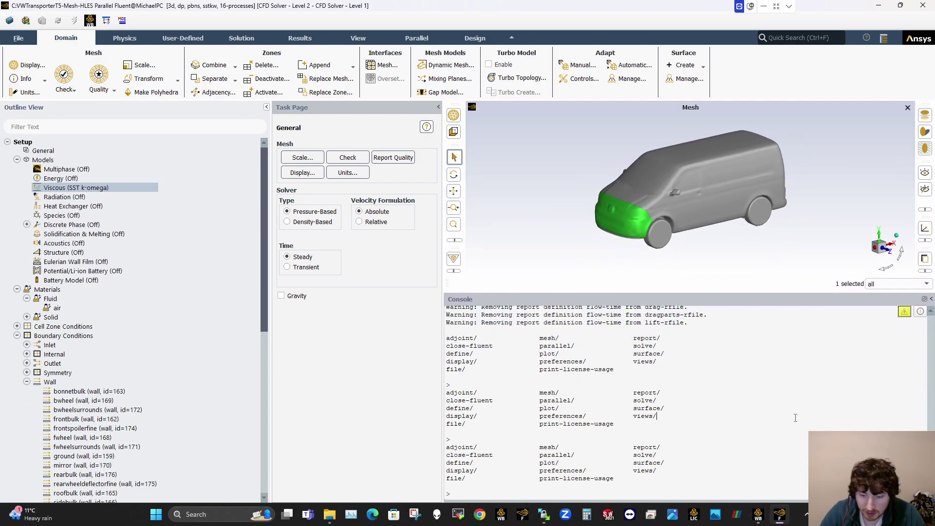
key("Return")
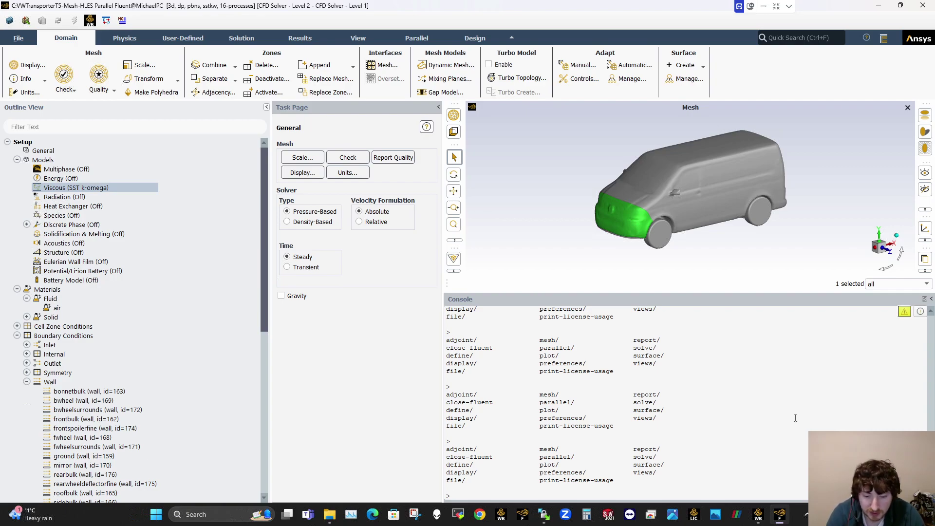
type("solve")
key("BackSpace")
key("BackSpace")
key("BackSpace")
key("BackSpace")
key("BackSpace")
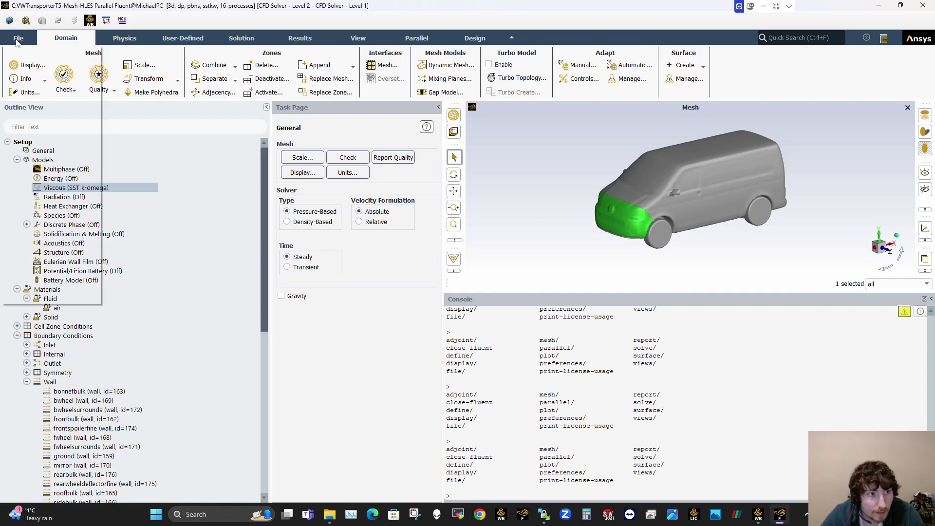
Step: Look over the File menu's journal options without choosing anything
left_click(18, 38)
mouse_move(55, 122)
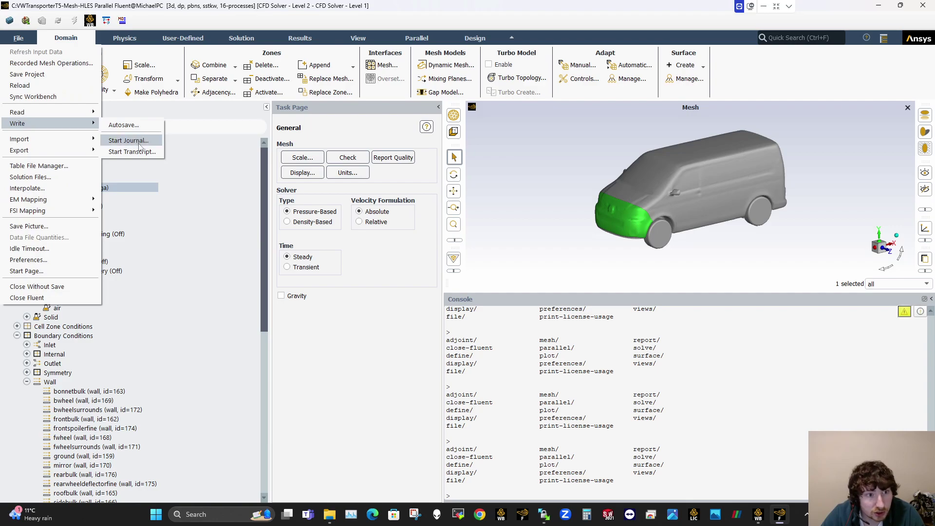
left_click(375, 366)
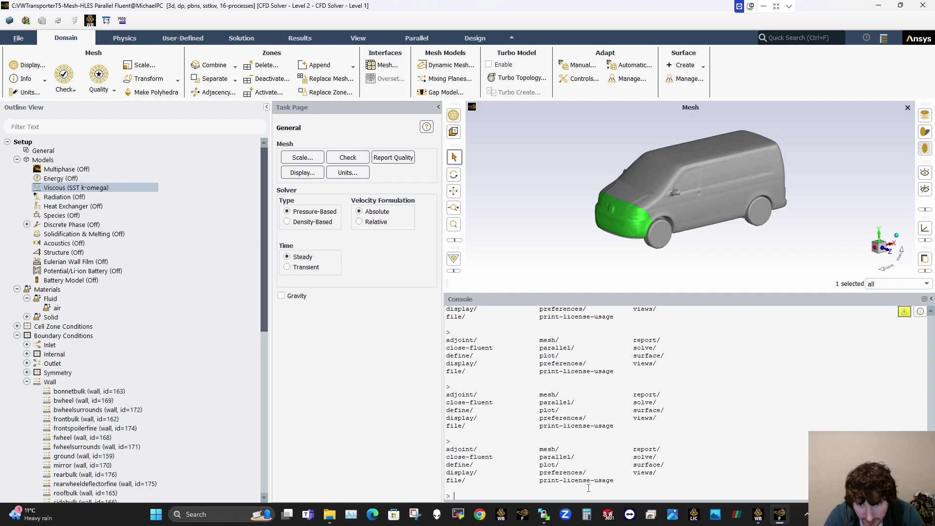
Step: Enter and leave the solve menu, then enter the define menu in the console
type("olve")
key("Return")
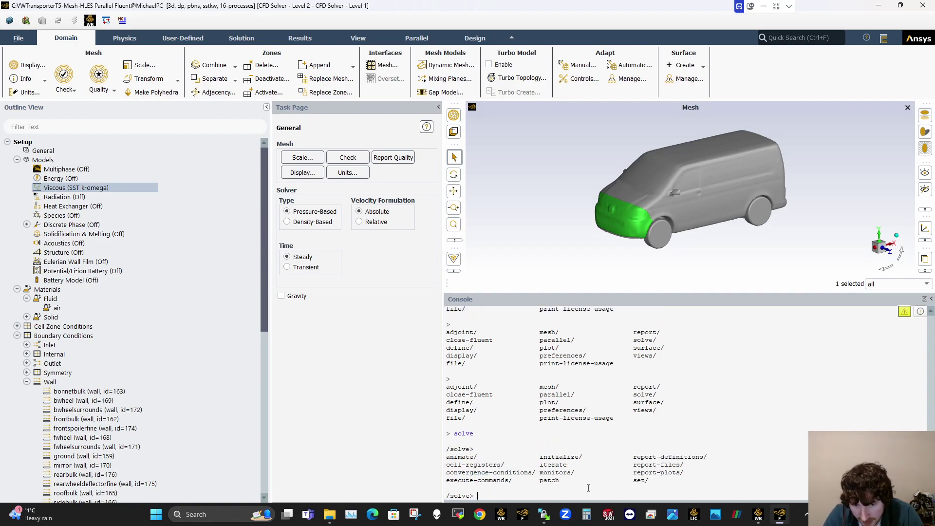
type("q")
key("Return")
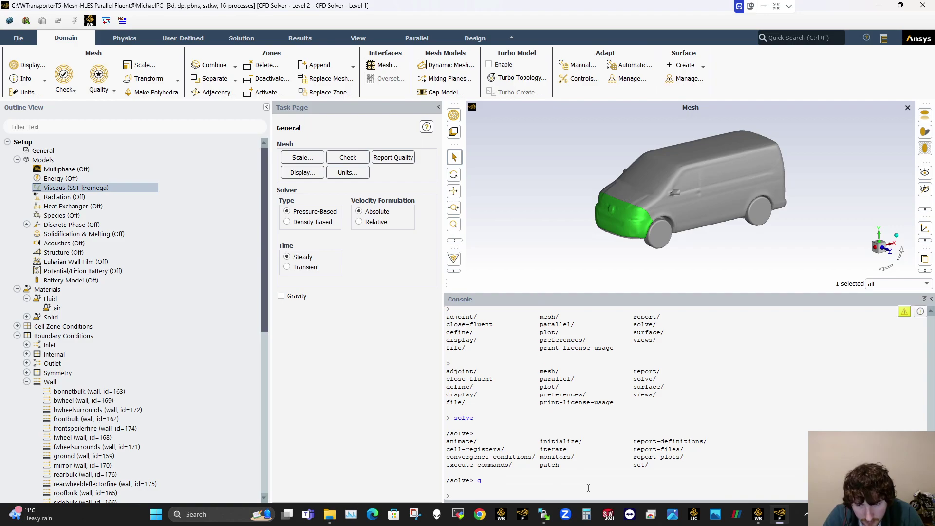
type("solve")
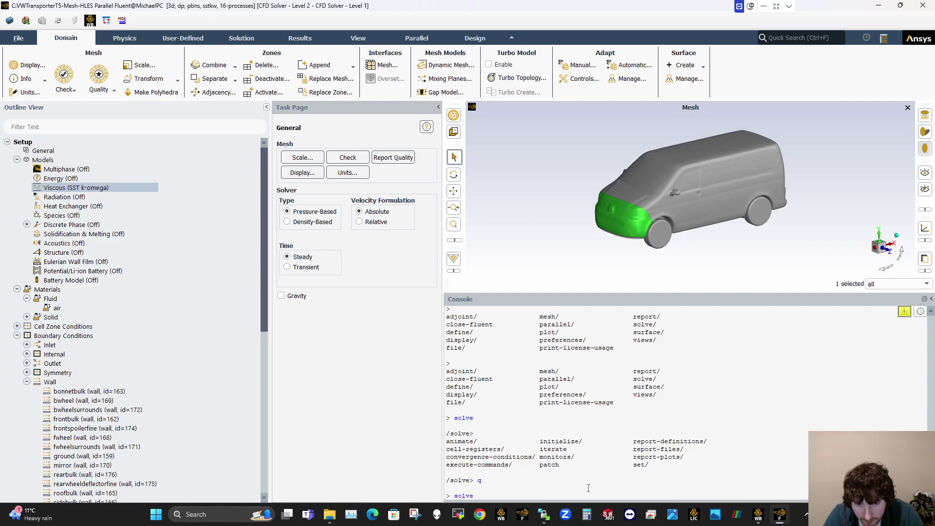
key("Return")
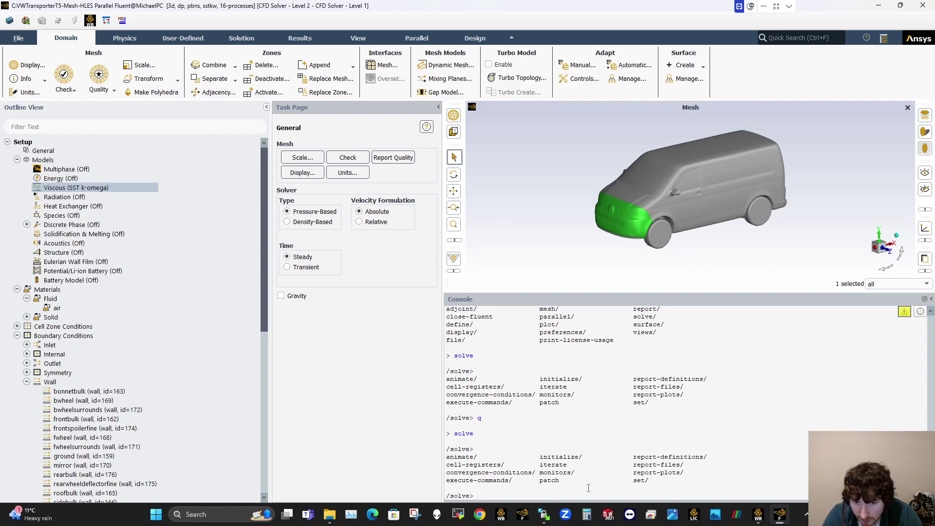
key("Return")
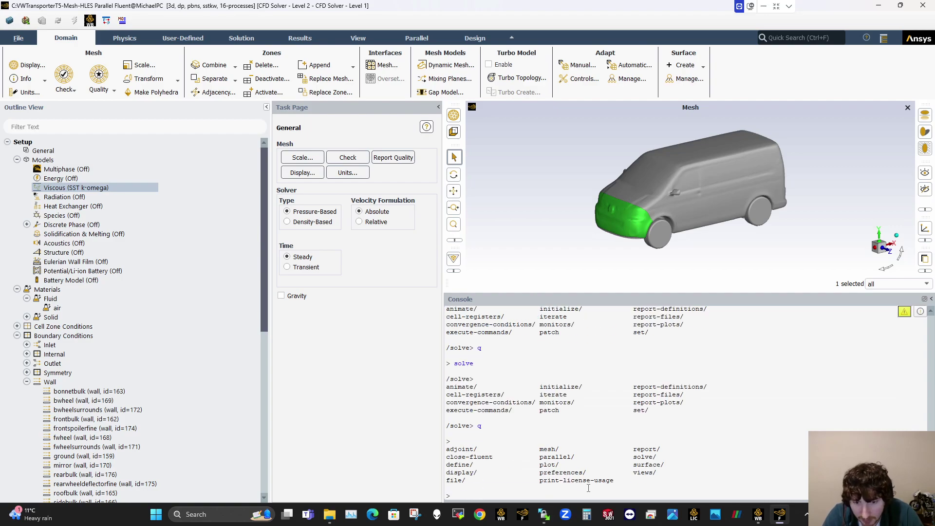
type("define")
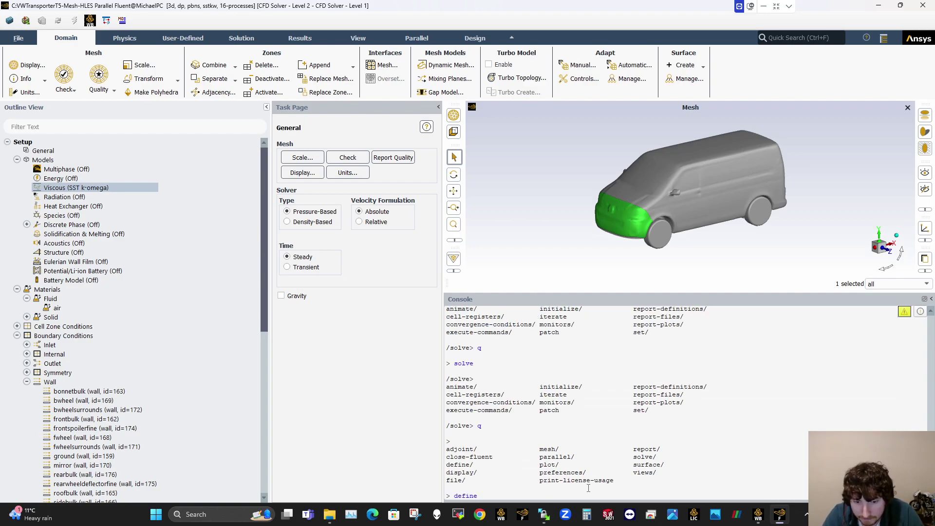
key("Return")
key("Return")
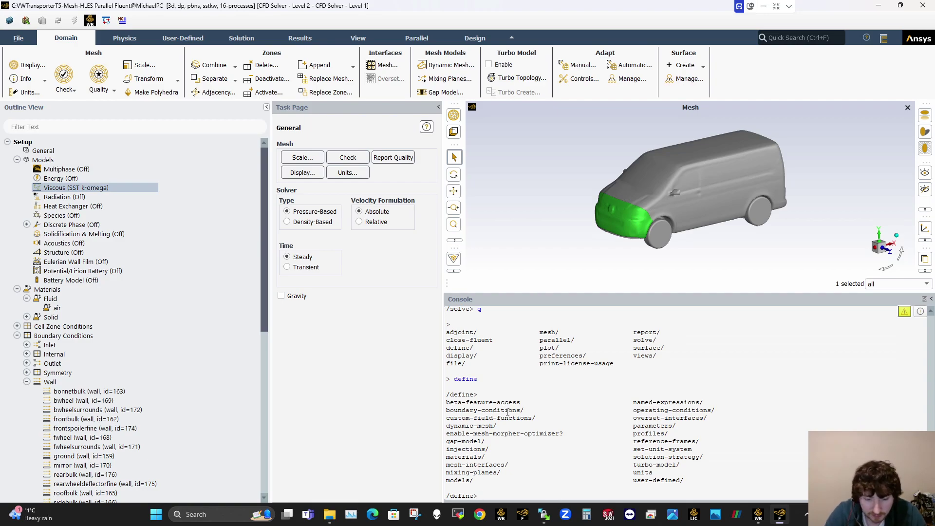
Step: Start the boundary-conditions wall command for the ground zone
type("boundary")
key("Return")
key("Return")
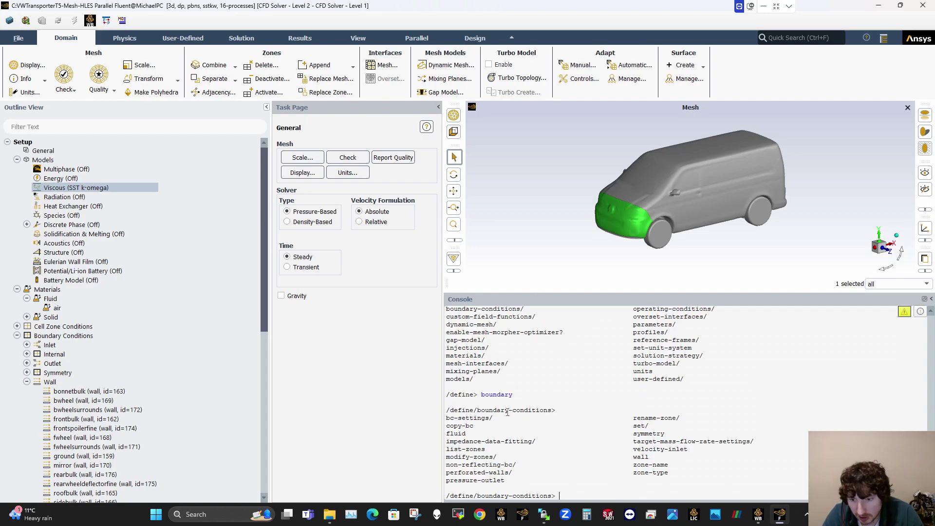
type("wall")
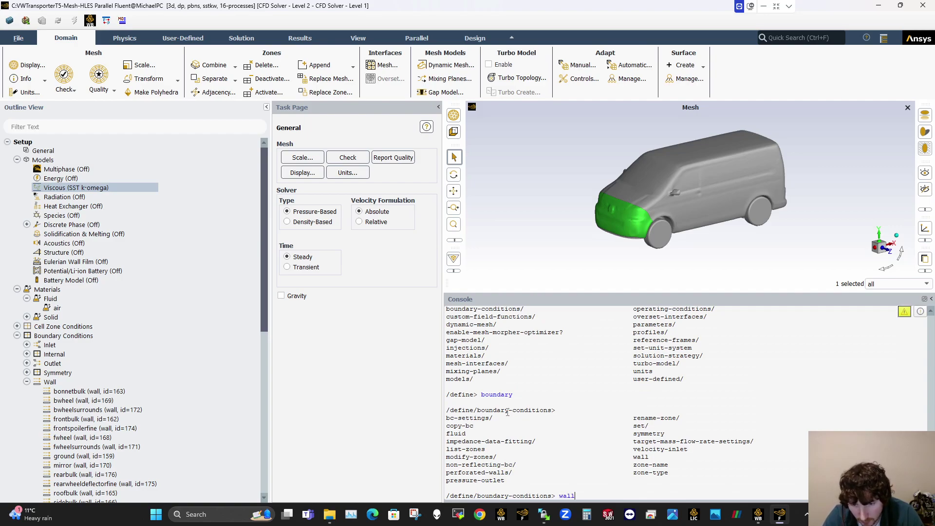
key("Return")
type("ground] groun")
key("Return")
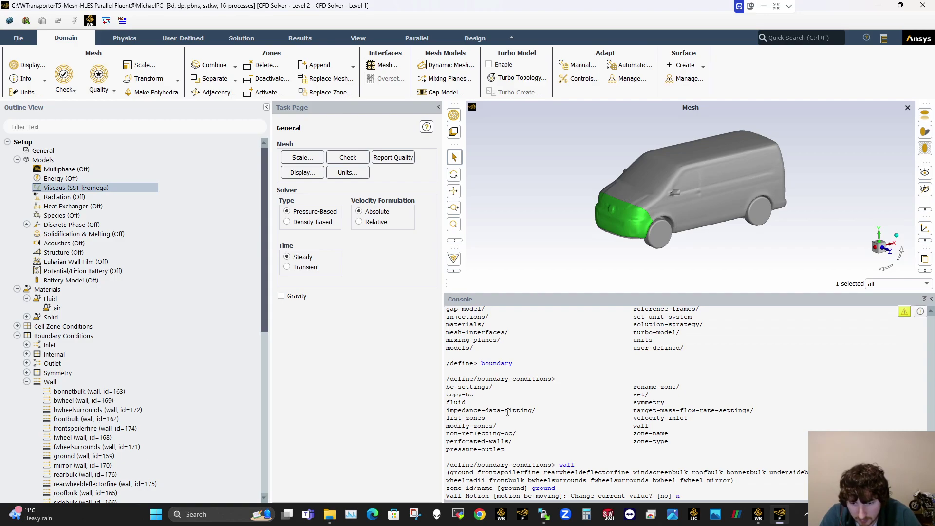
Step: Keep ground's shear and roughness, and make its motion relative to the adjacent cell zone without rotation
key("Return")
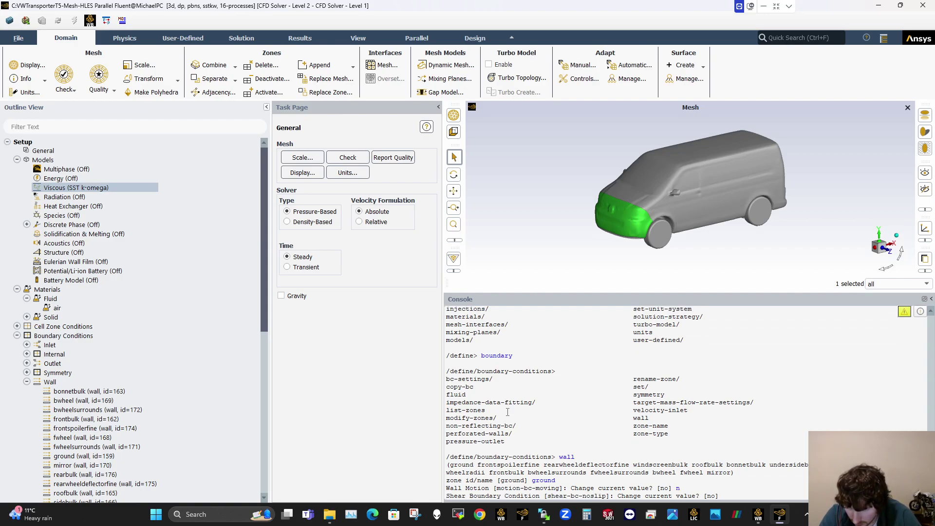
type("n")
key("Return")
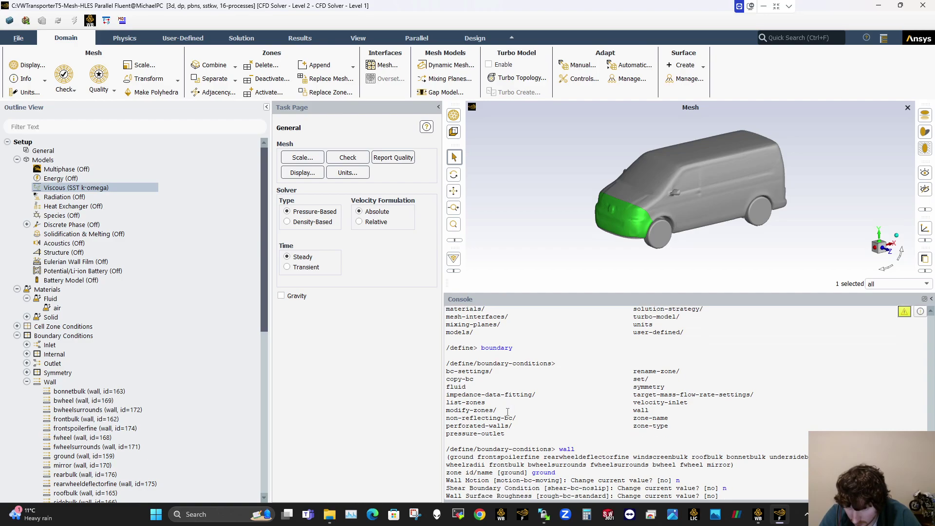
type("n")
key("Return")
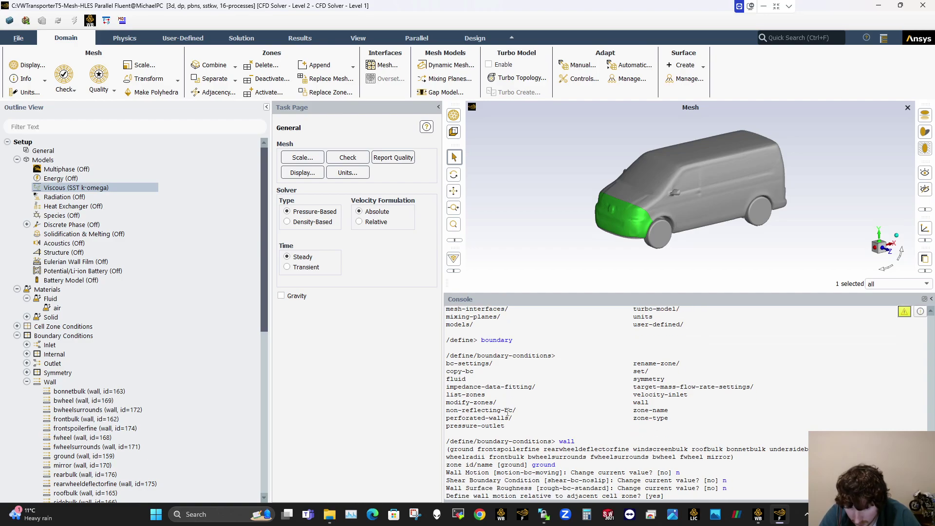
type("y")
key("Return")
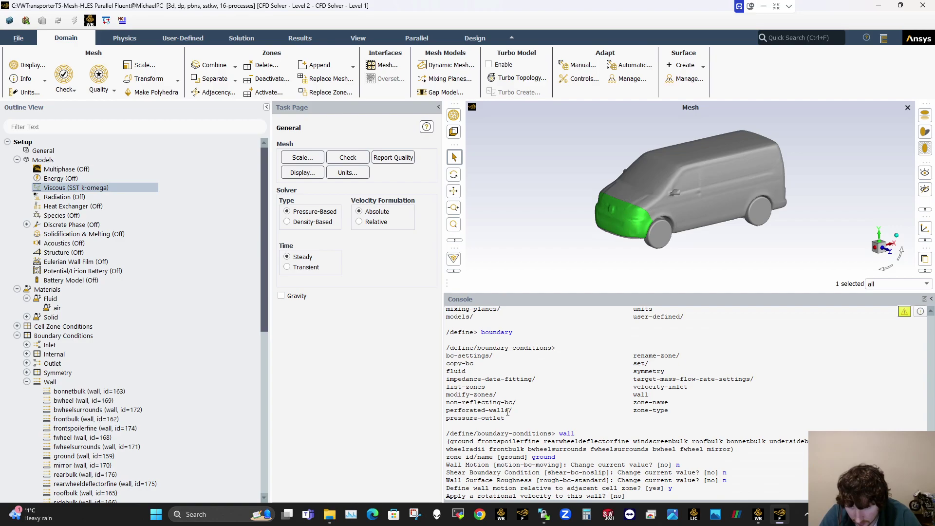
type("n")
key("Return")
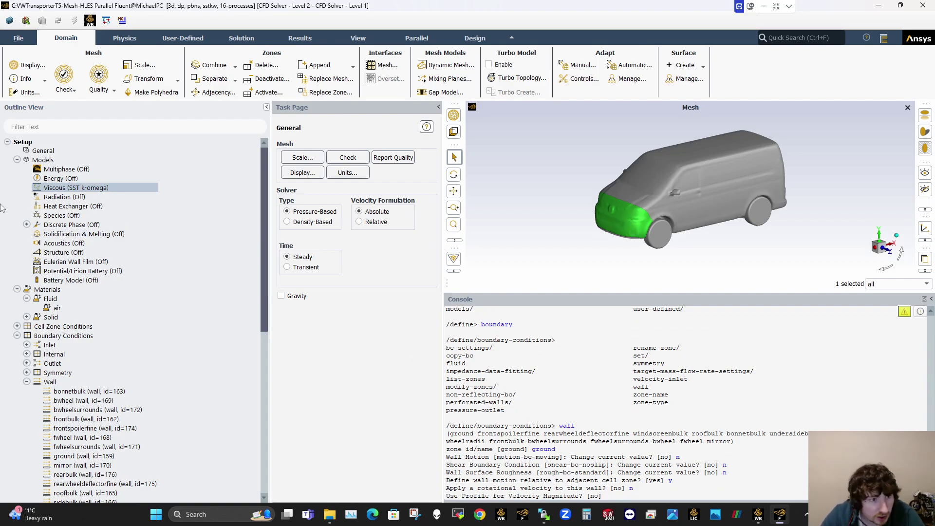
double_click(93, 374)
double_click(75, 400)
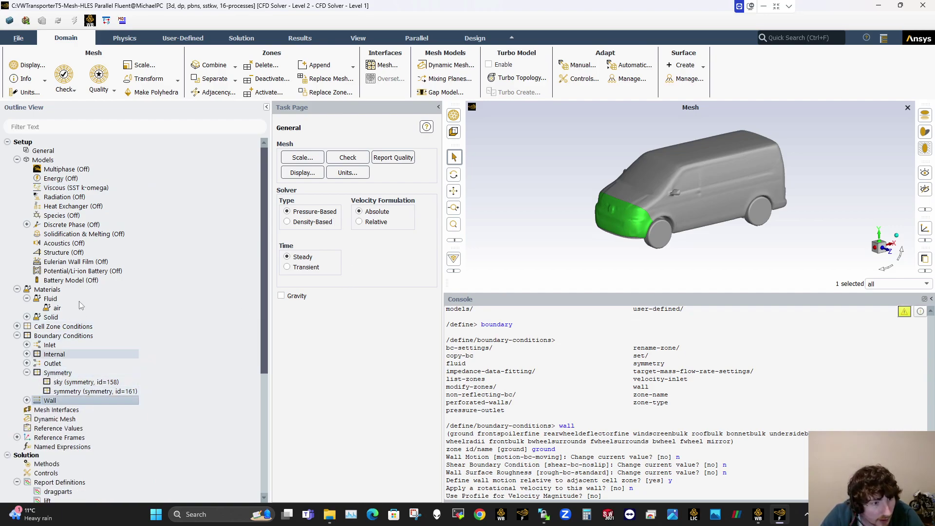
Step: Open the ground Wall dialog from Boundary Conditions, review its 27.78 m/s moving-wall settings, and close it
double_click(61, 336)
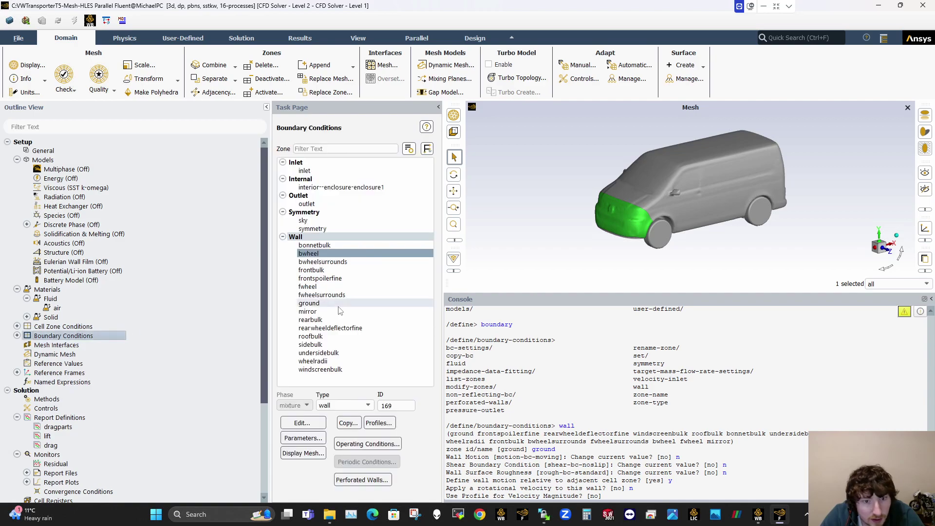
double_click(326, 303)
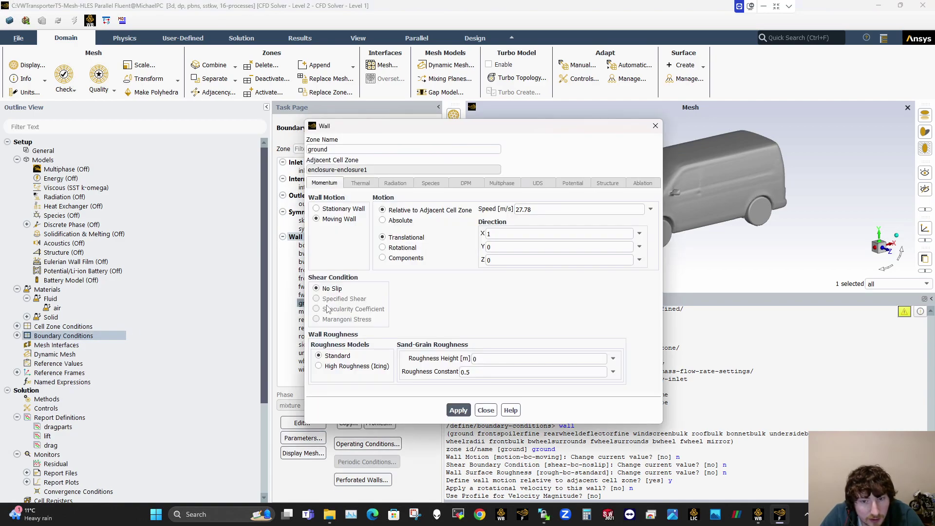
left_click(650, 122)
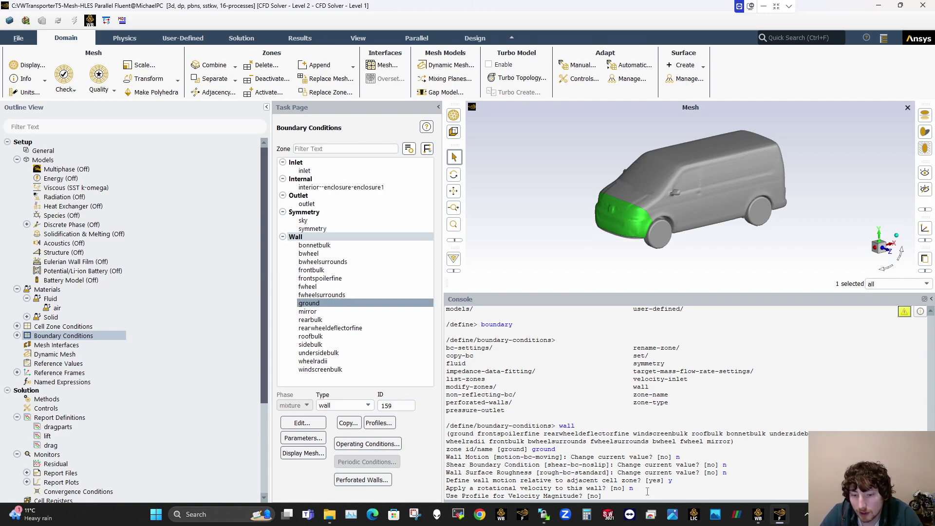
Step: Give the ground wall a speed of 27.78 m/s translating along X (direction 1, 0, 0)
key("Return")
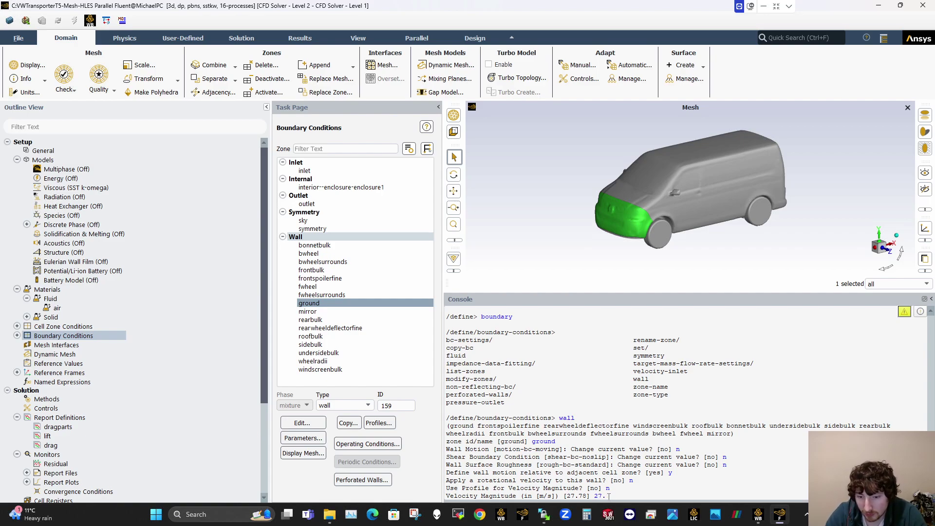
key("BackSpace")
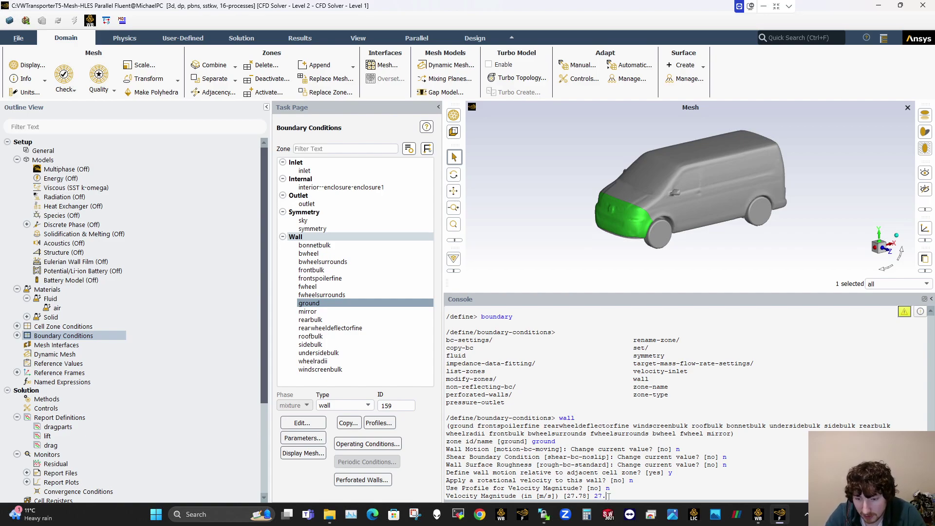
type("78")
key("Return")
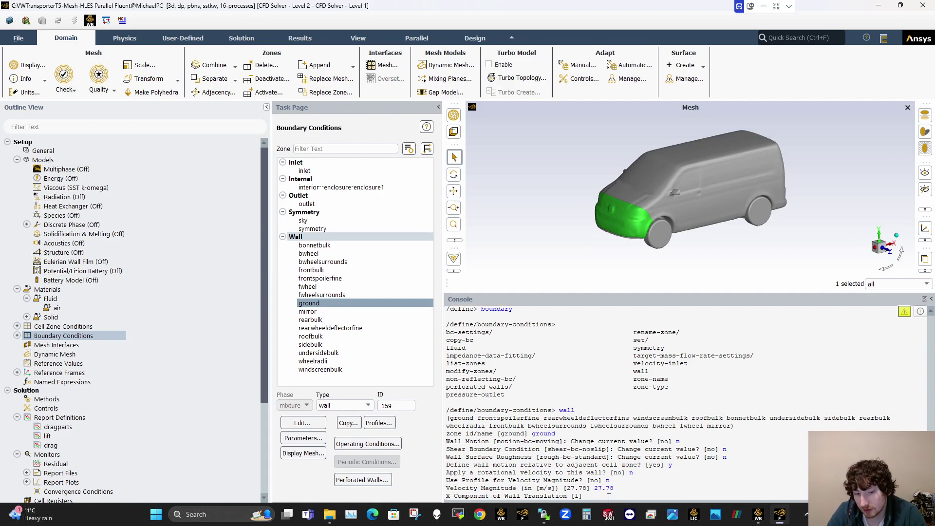
type("1")
key("Return")
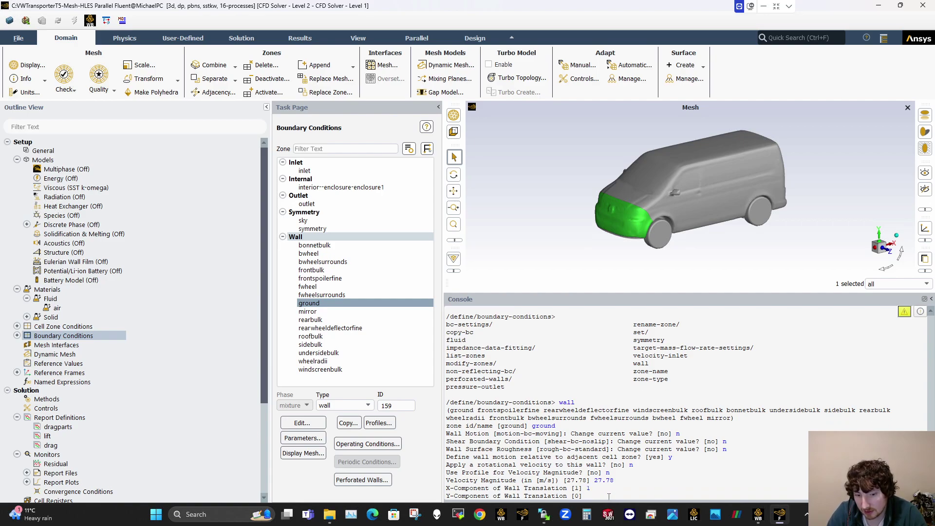
type("0")
key("Return")
type("0")
key("Return")
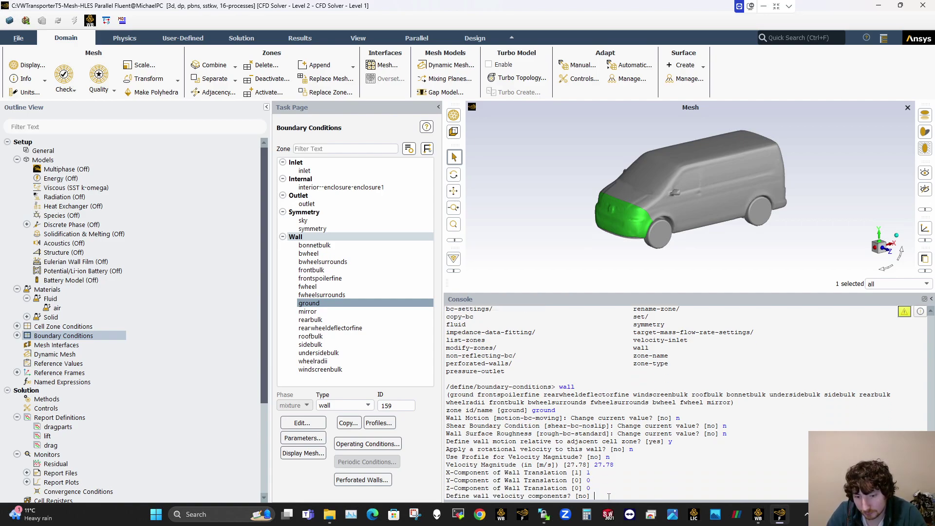
type("n")
key("Return")
Step: Set the ground wall's roughness height to 0 and roughness constant to 0.5
type("n")
key("Return")
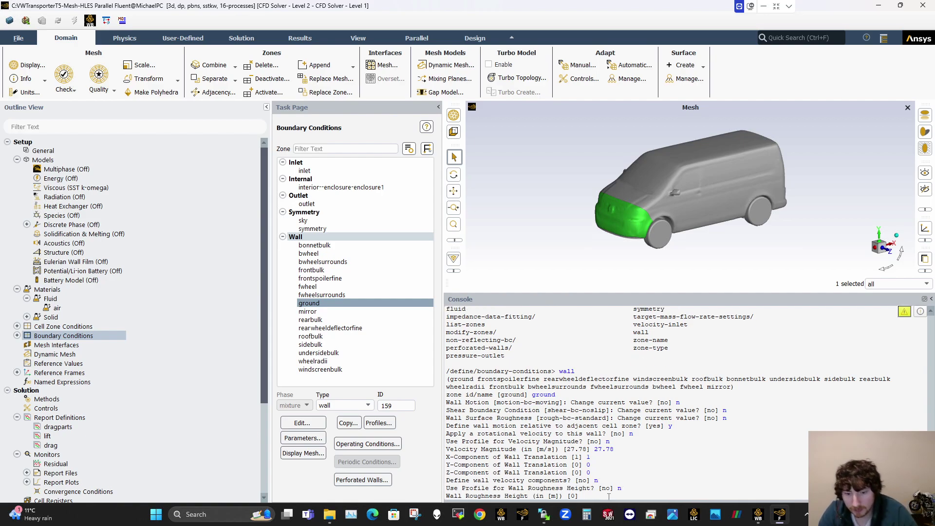
type("0")
key("Return")
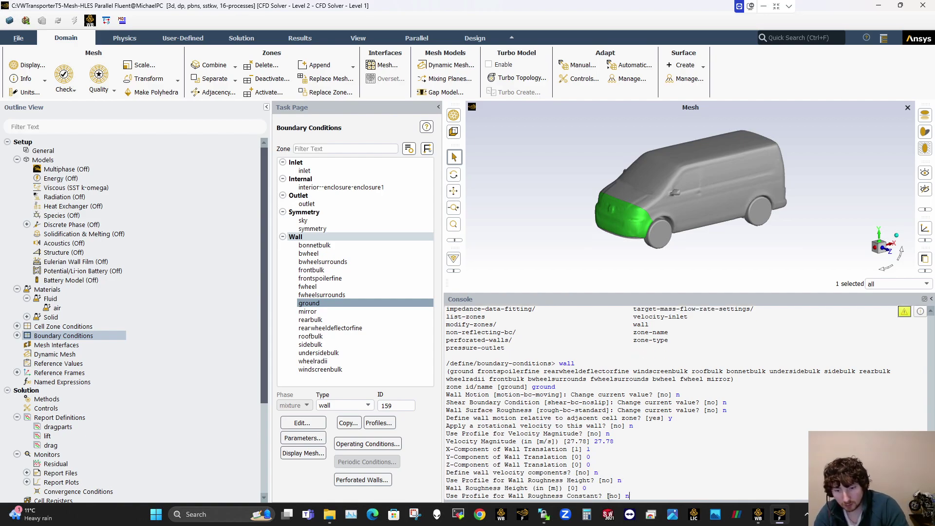
key("Return")
type("0.2")
type("5")
key("Return")
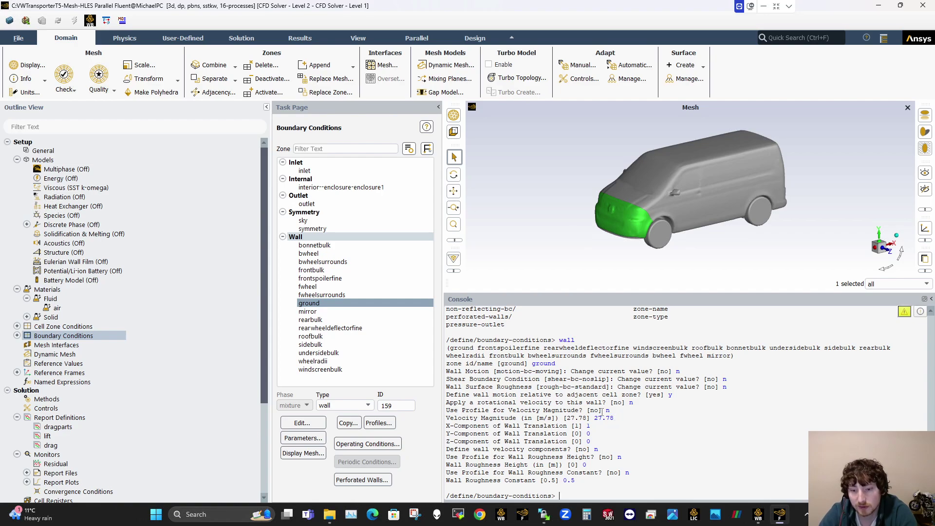
key("Return")
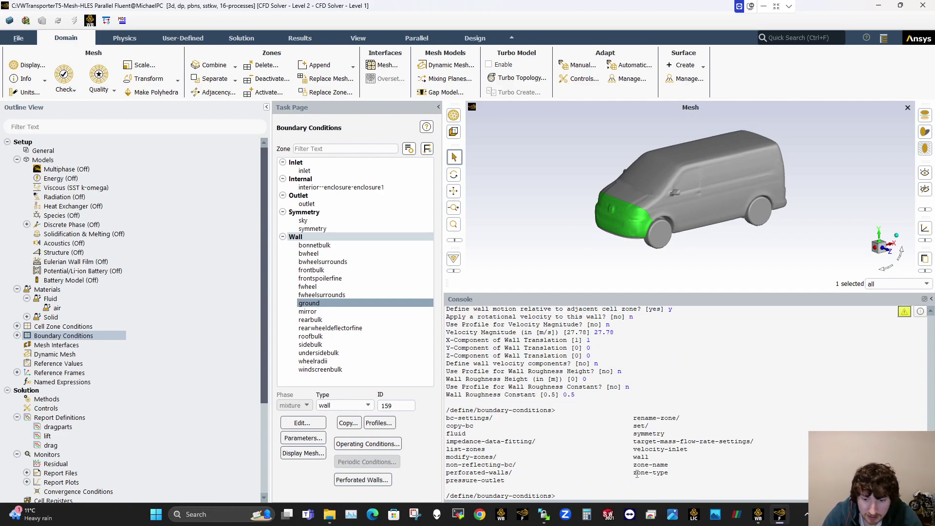
Step: Move the console from boundary-conditions to the define models menu
type("q")
key("Return")
key("Return")
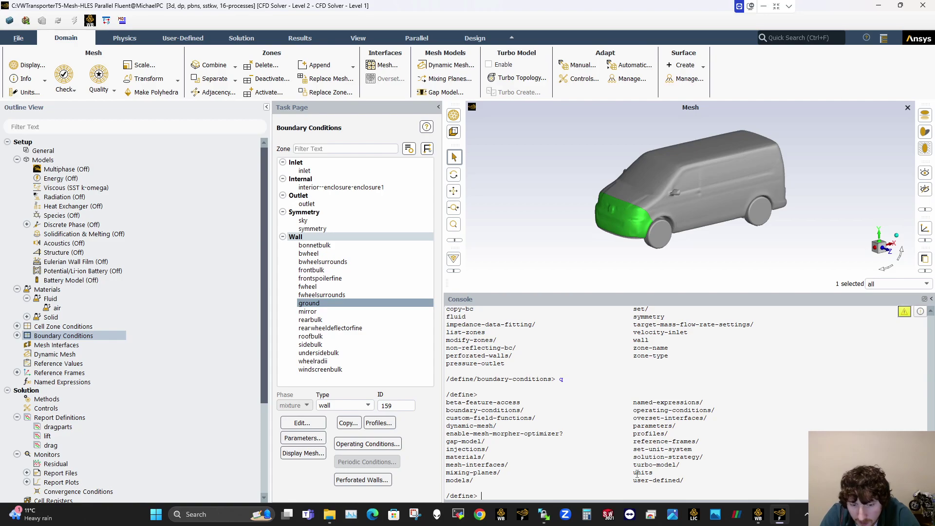
type("models")
key("Return")
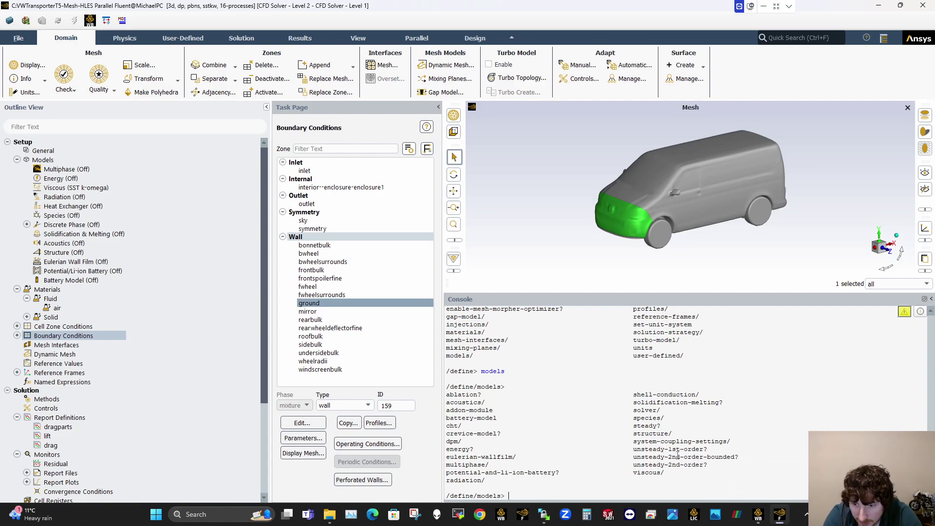
Step: Run unsteady-2nd-order-bounded? and answer y to enable bounded second-order transient formulation
type("unst")
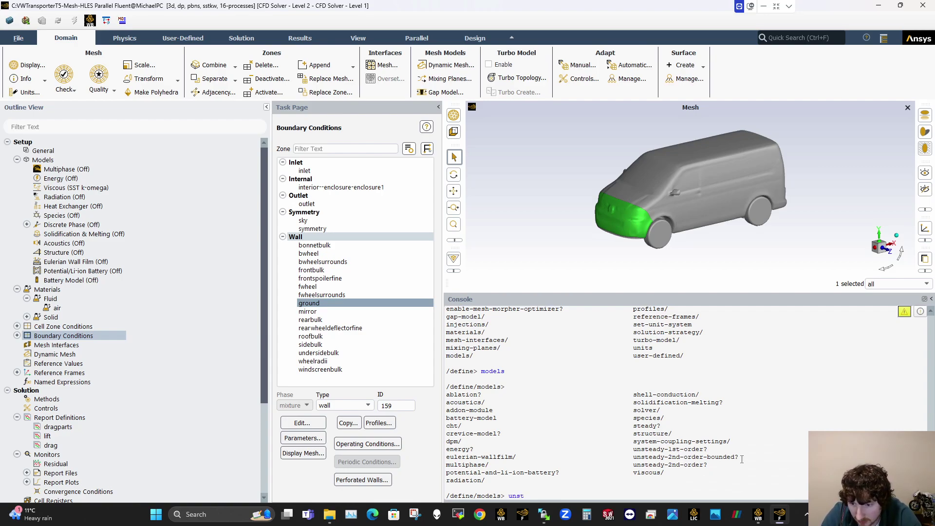
left_click_drag(739, 458, 633, 460)
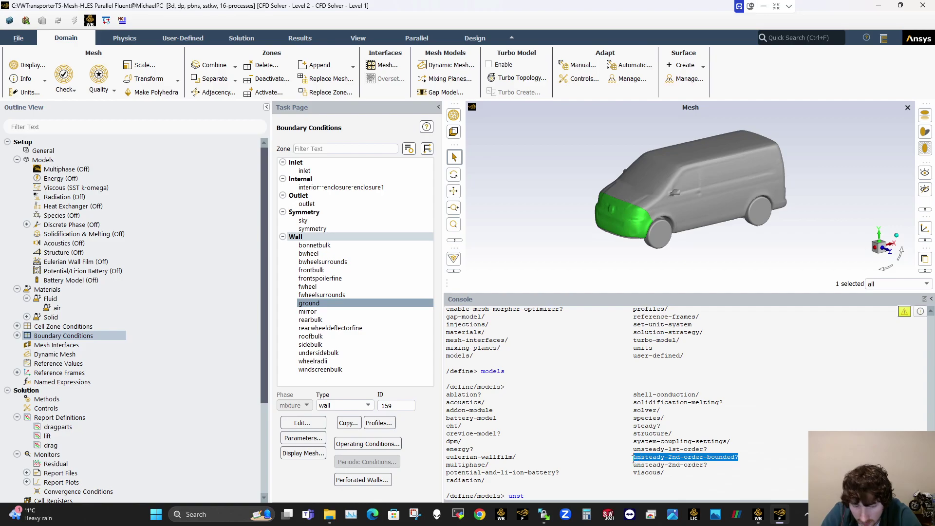
left_click(537, 495)
key("BackSpace")
key("BackSpace")
key("BackSpace")
key("BackSpace")
type("unsteady-2nd-order-bounded?")
key("Return")
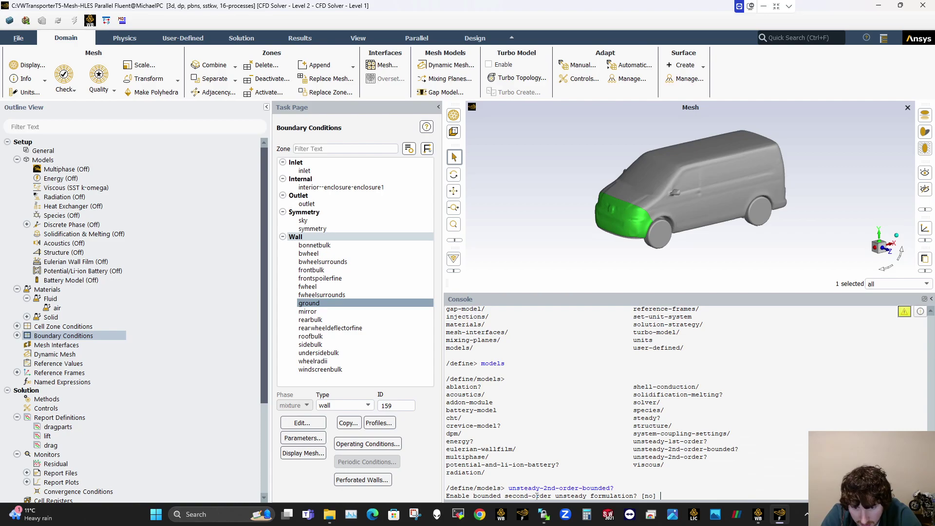
type("y")
key("Return")
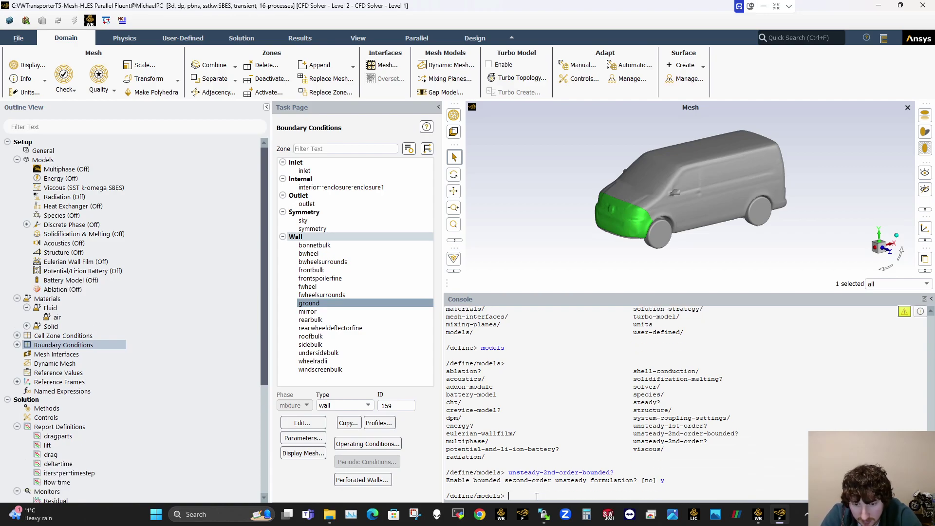
key("Return")
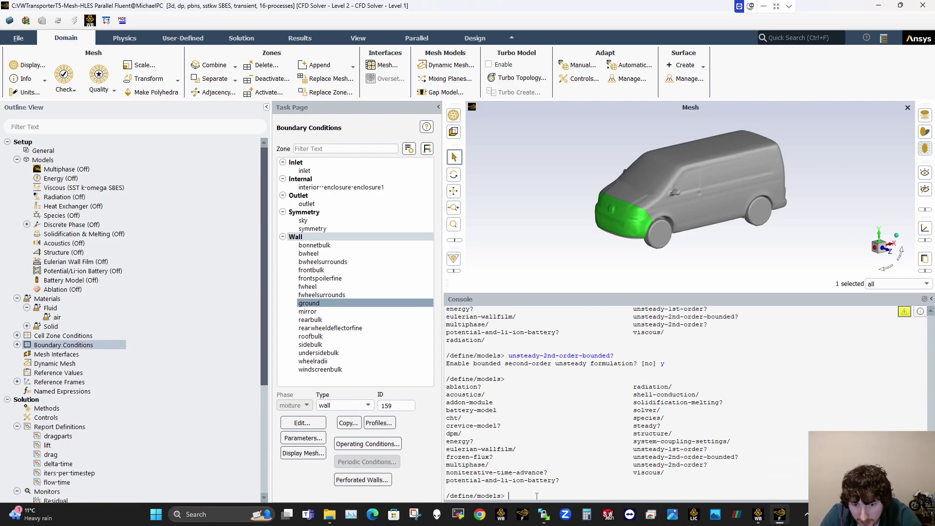
Step: Enable the SST k-omega model with the viscous kw-sst command, confirming y
key("Return")
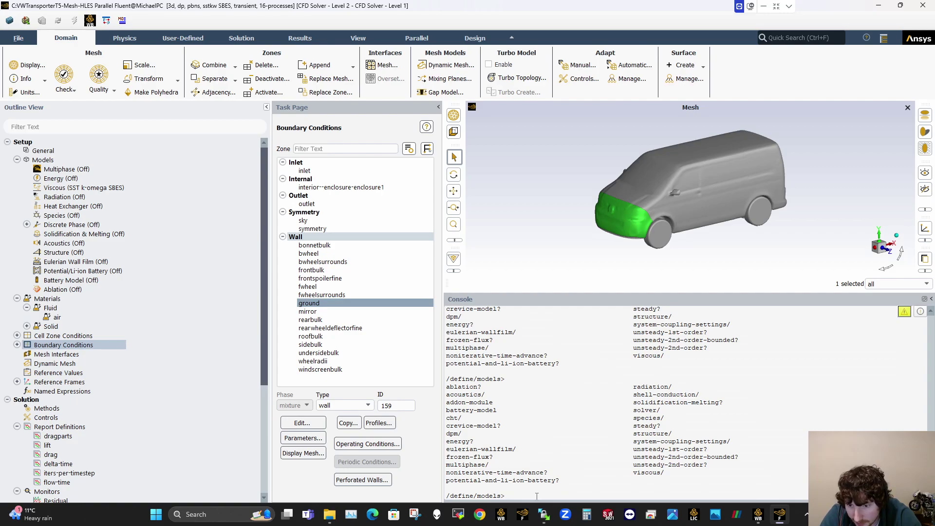
type("viscous")
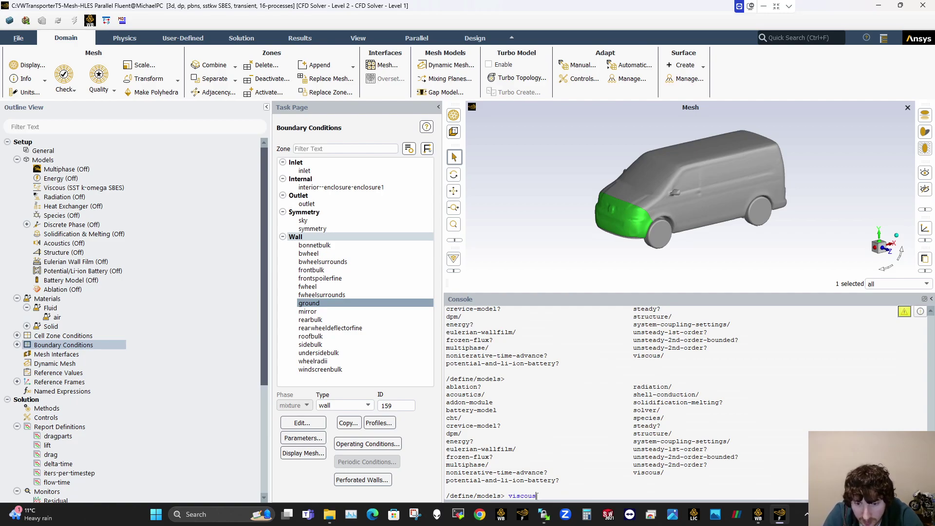
key("Return")
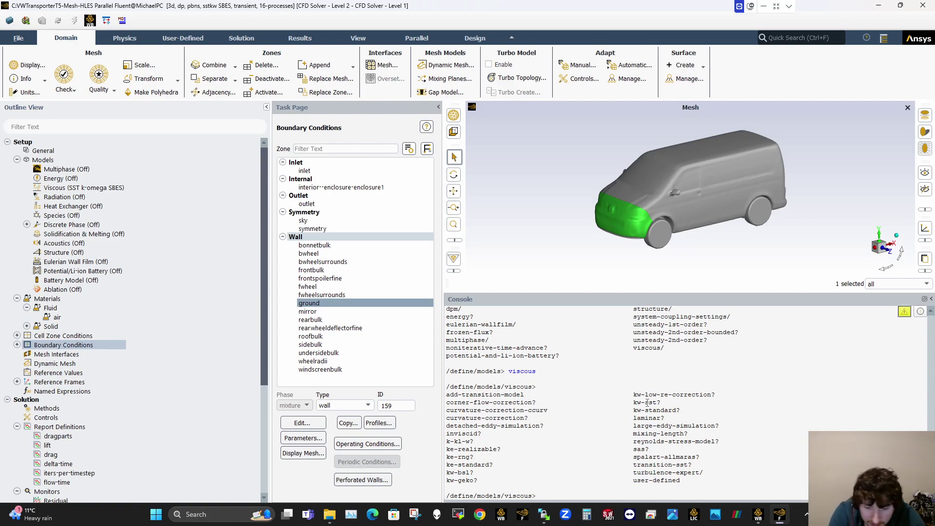
type("kw-sst")
key("Return")
type("y")
key("Return")
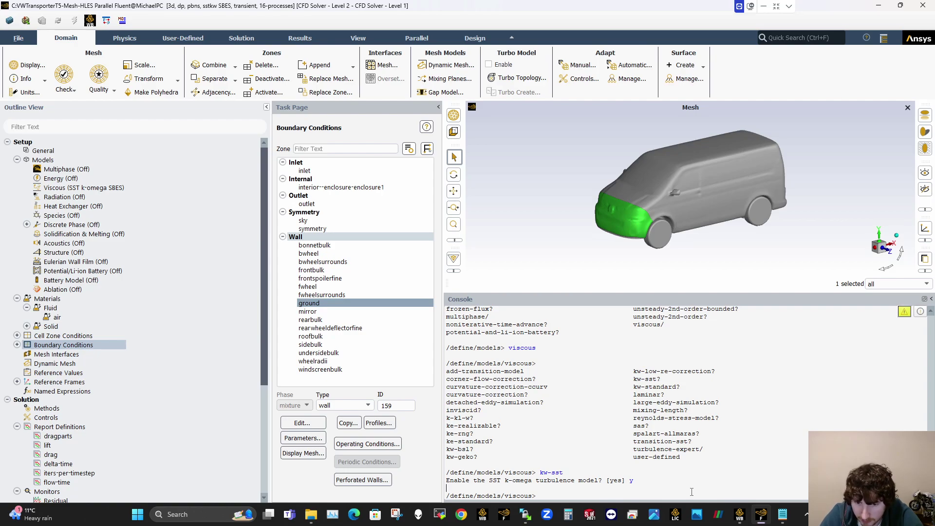
Step: In turbulence-expert, run sbes-sdes and choose option 2 for SBES
key("Return")
type("turb")
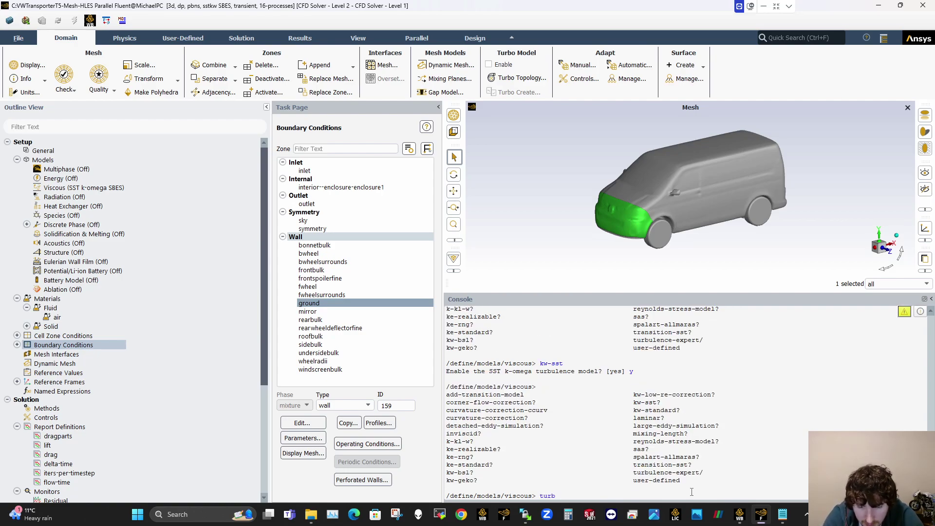
type("iulence-ex")
key("Return")
key("Return")
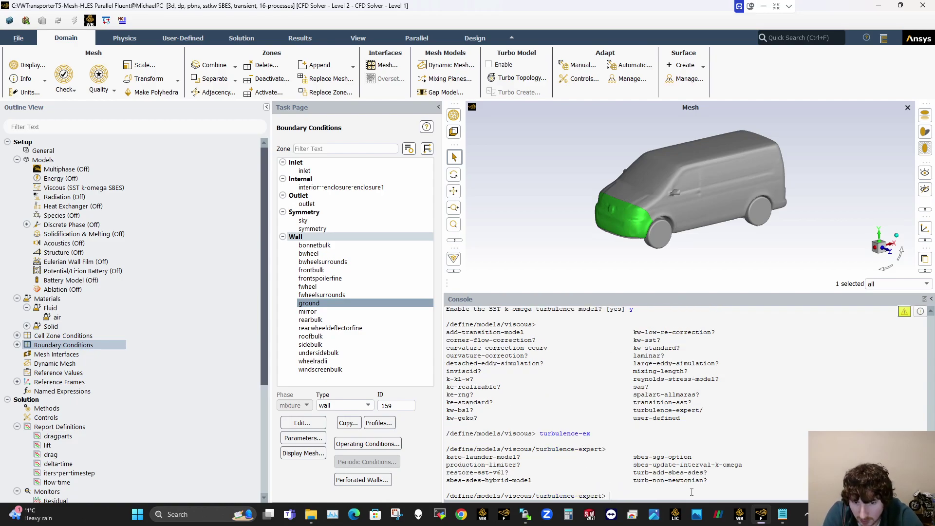
type("sbes")
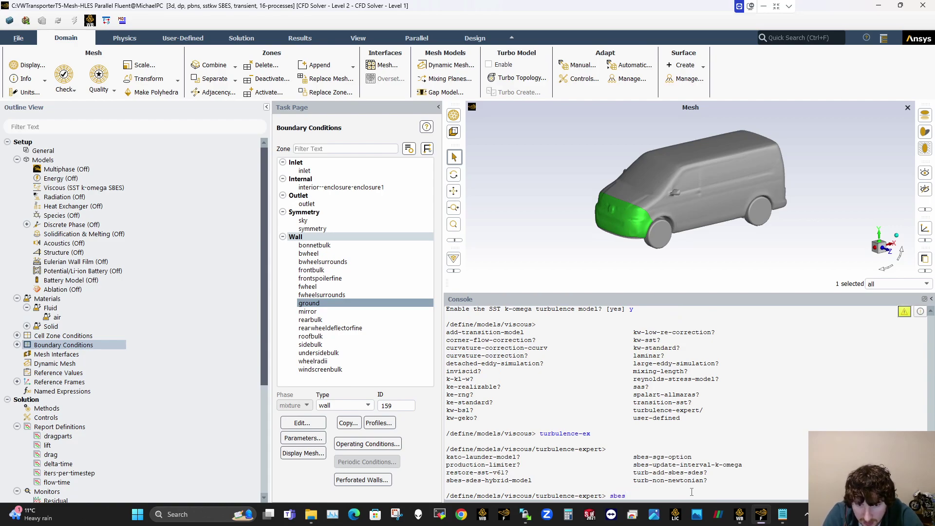
type("-des")
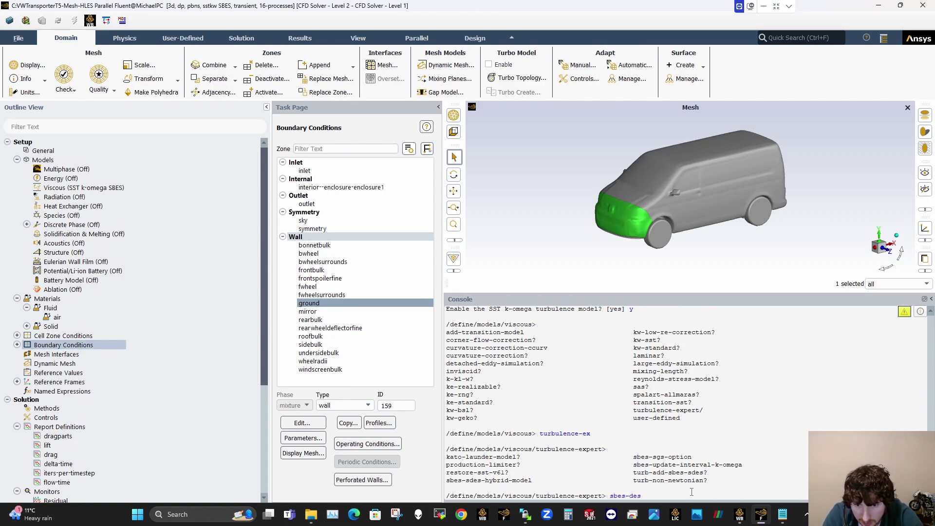
key("BackSpace")
key("BackSpace")
key("BackSpace")
type("sdes")
key("Return")
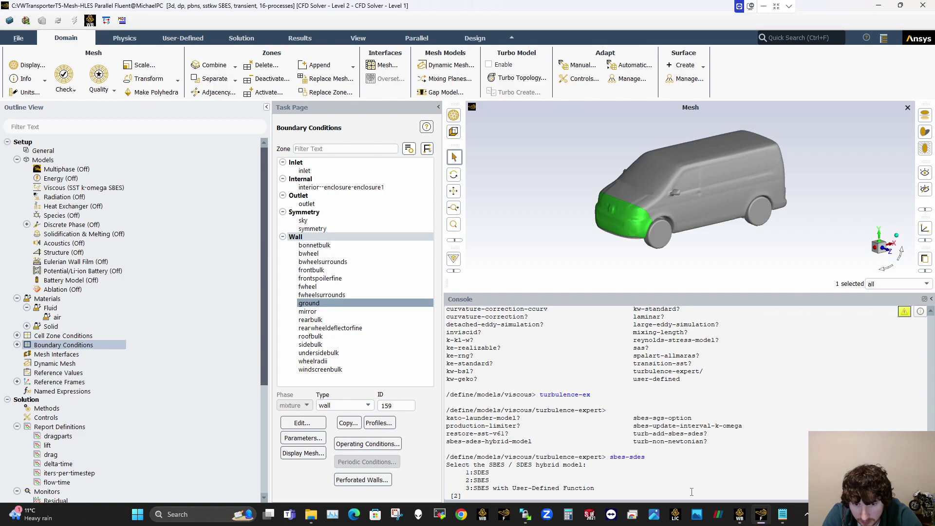
type("2")
key("Return")
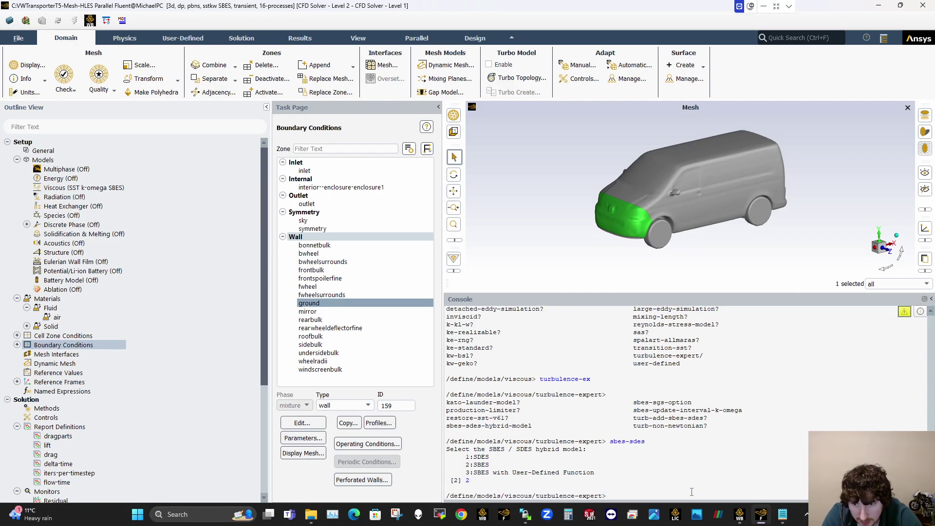
Step: Run sbes-sgs-option, choose Dynamic Smagorinsky as the subgrid model, and return to viscous
type("sbses-sgs")
key("Return")
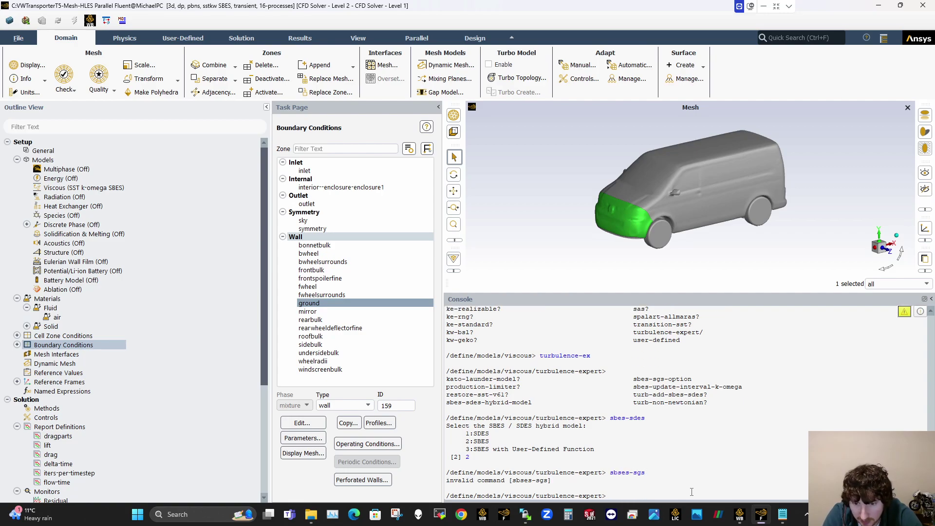
key("Return")
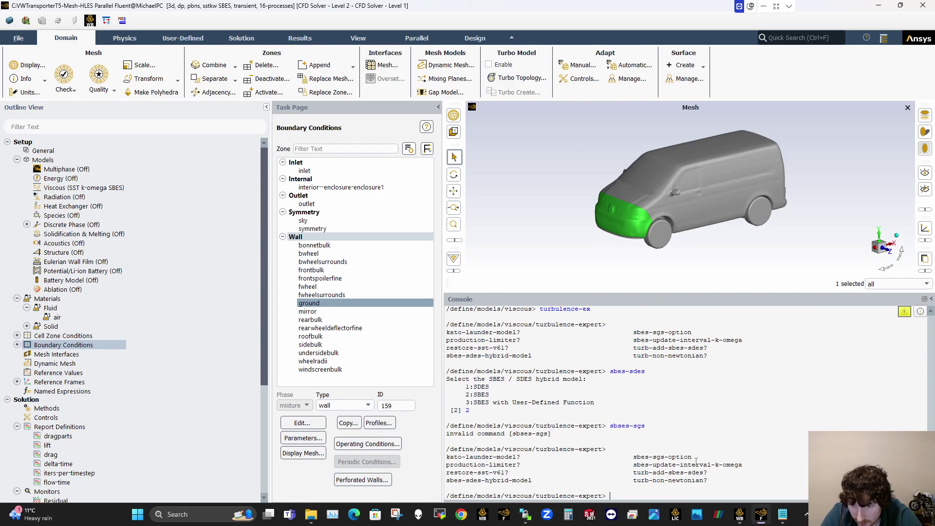
left_click_drag(693, 458, 635, 458)
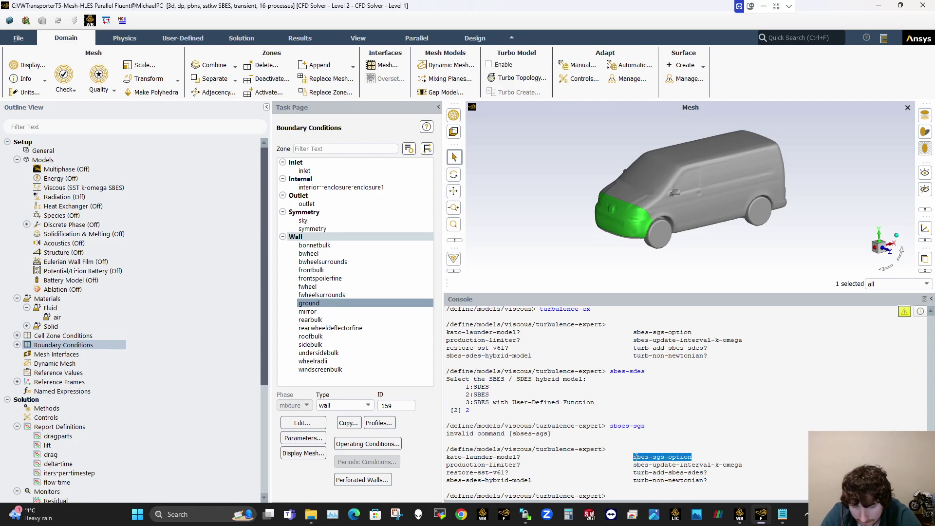
left_click(611, 496)
type("sbes-sgs-option")
key("Return")
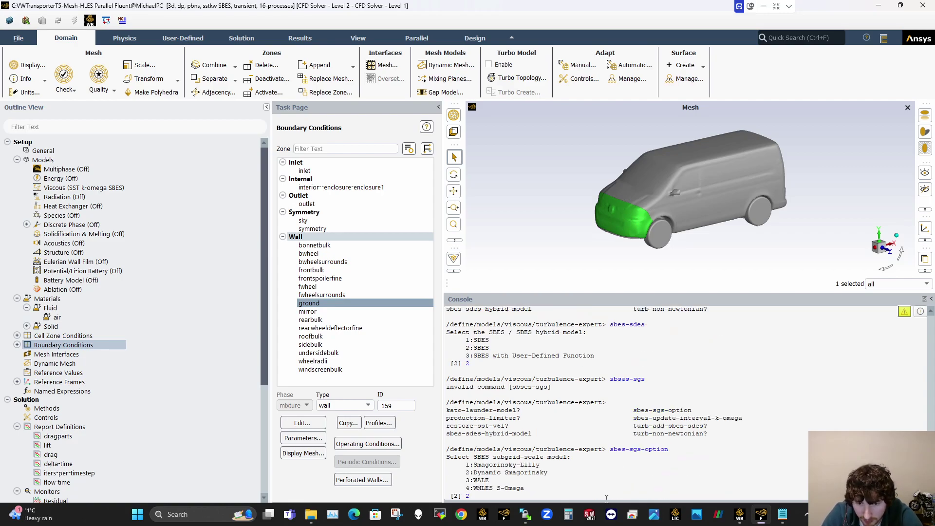
key("Return")
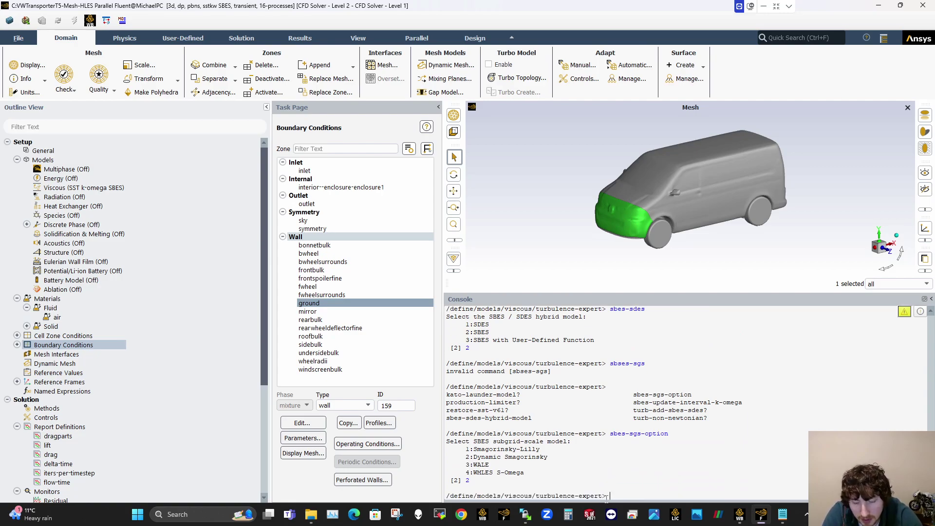
key("Return")
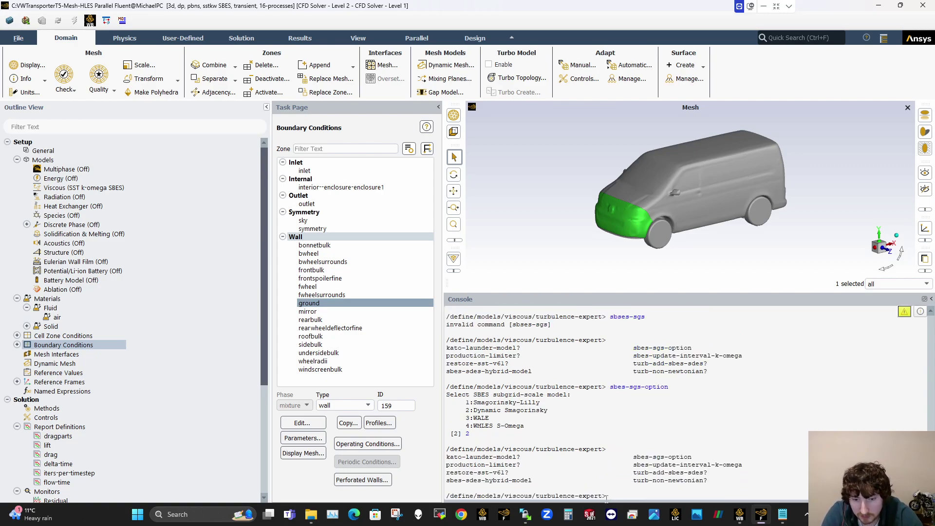
key("Return")
key("Return")
type("q")
key("Return")
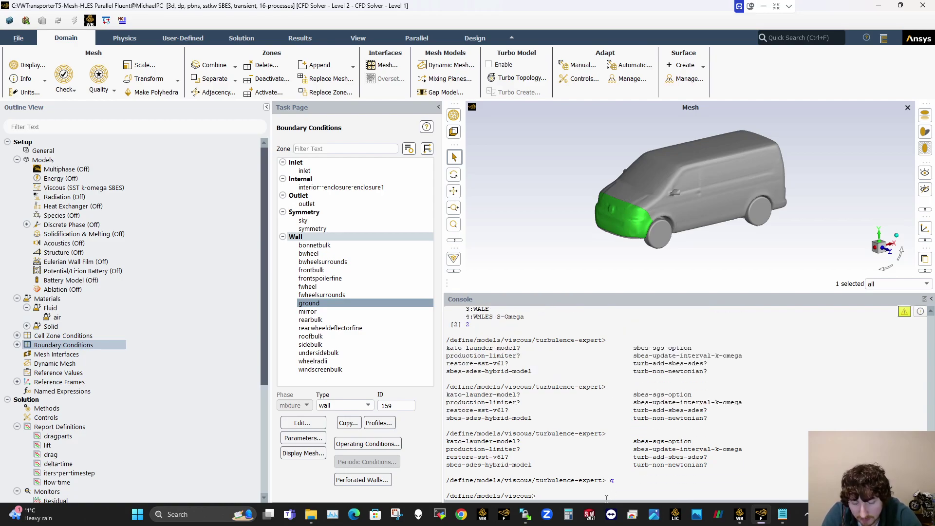
Step: Exit the viscous menu, then the models menu, returning the console to /define>
type("q")
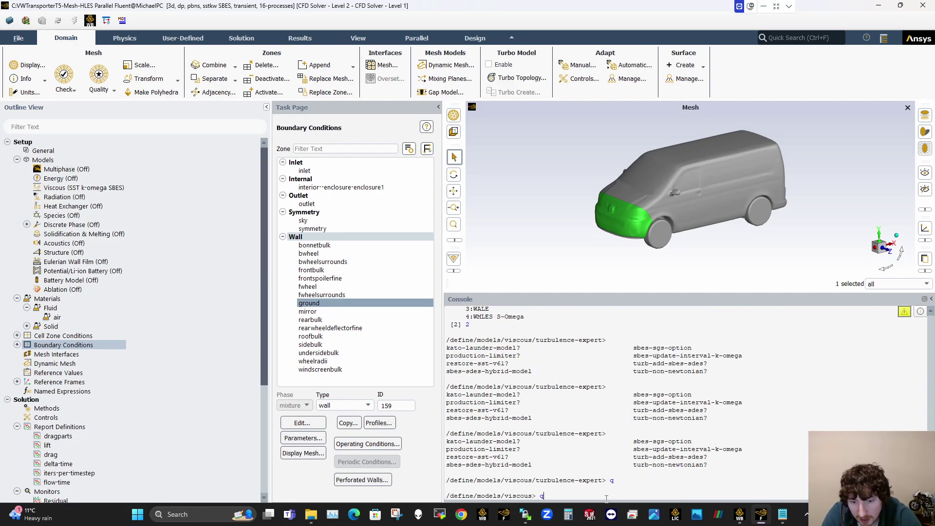
key("Return")
type("()")
key("Return")
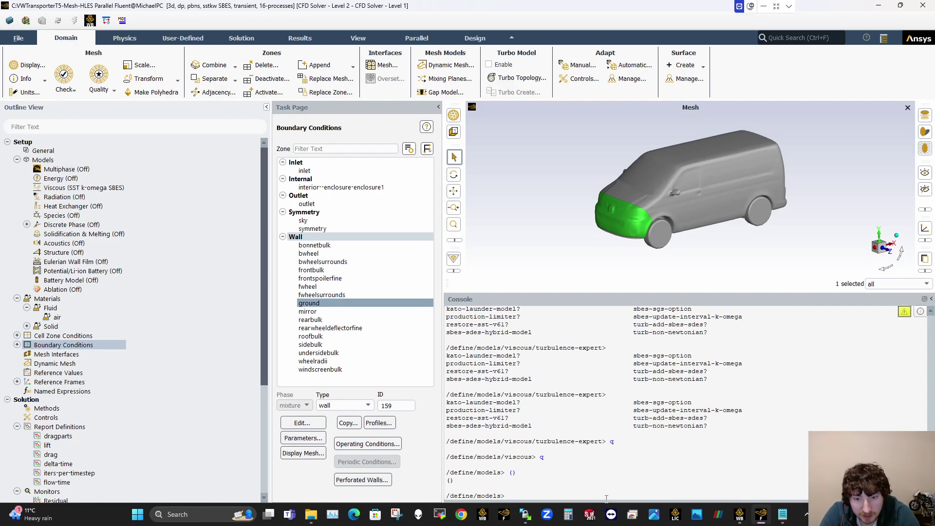
key("Return")
type("q")
key("Return")
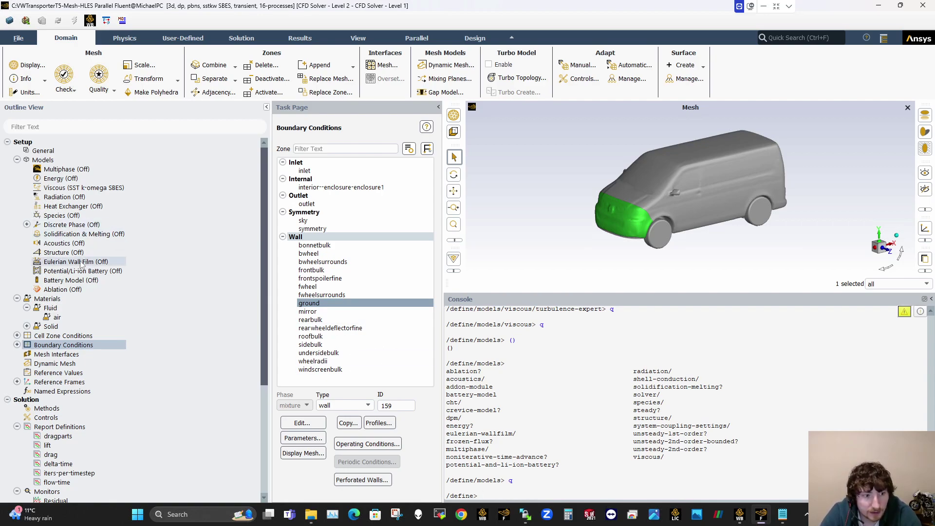
double_click(78, 245)
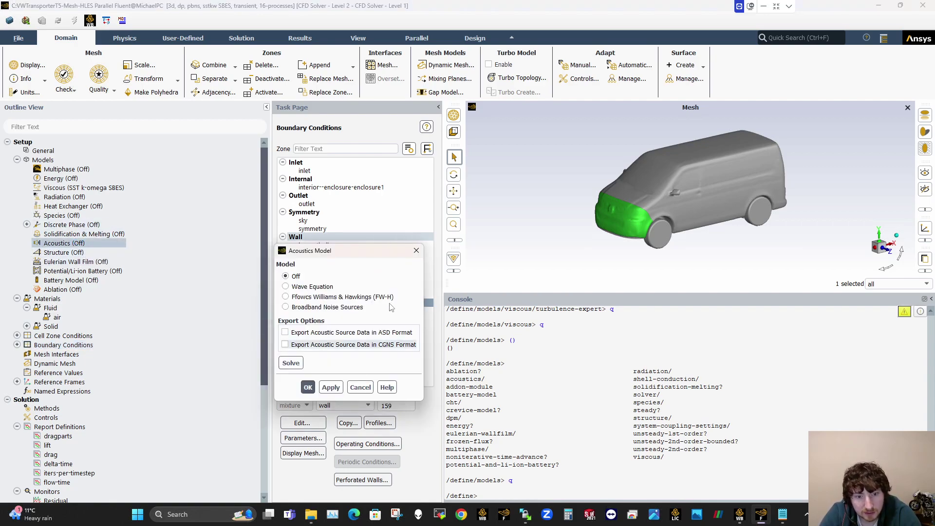
left_click(314, 298)
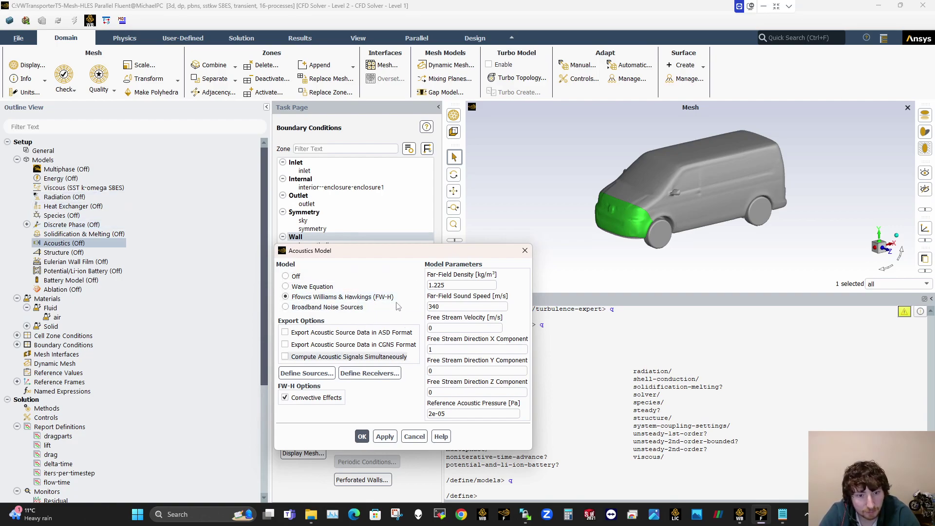
left_click(524, 250)
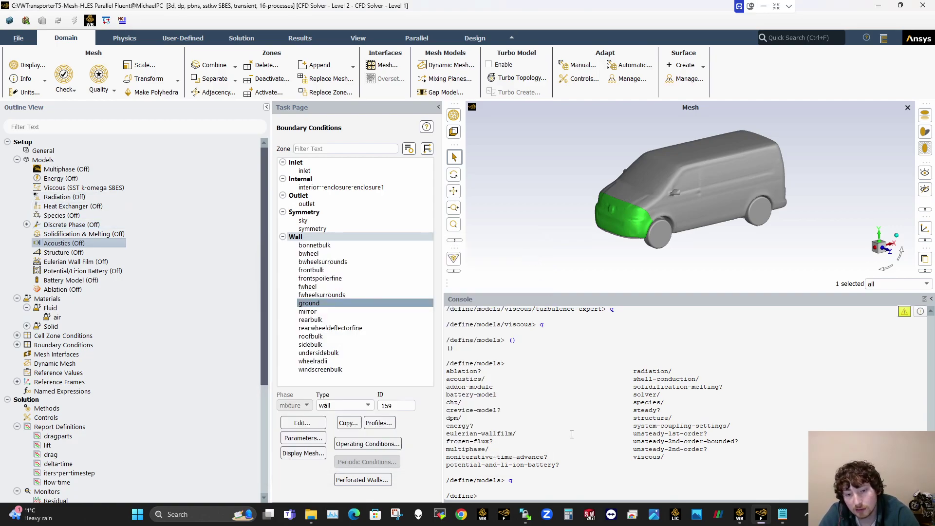